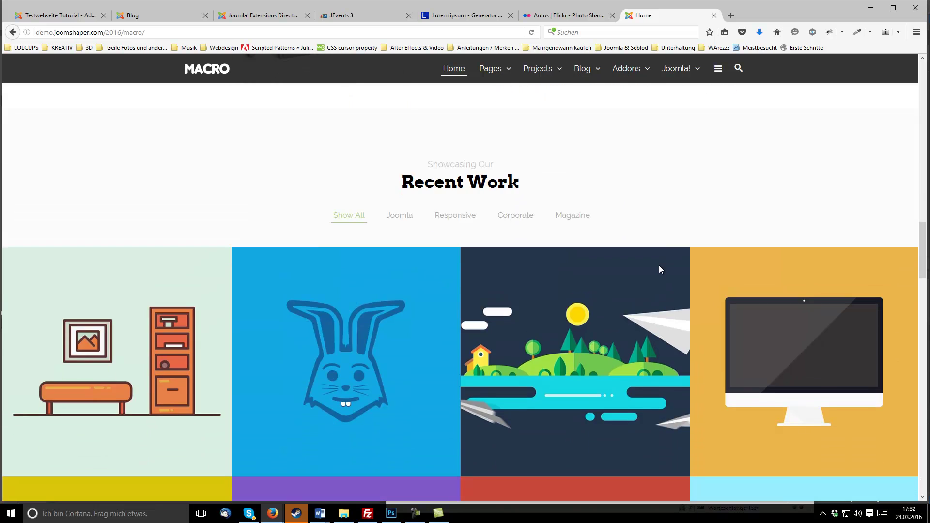
Examine the Recent Work section of the Macro demo page, including its heading, category filters and project tiles
scroll(493, 190, down, 3)
scroll(493, 190, up, 3)
triple_click(431, 180)
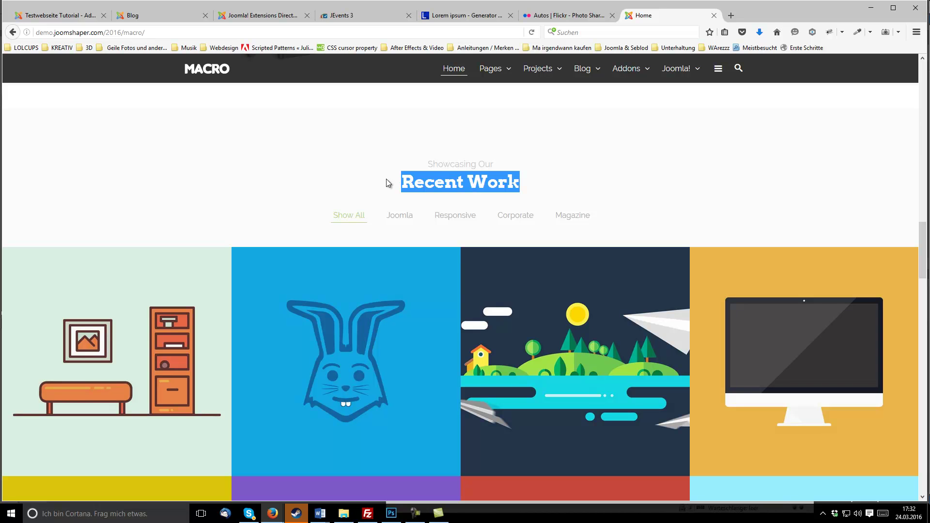
click(358, 184)
scroll(363, 184, down, 1)
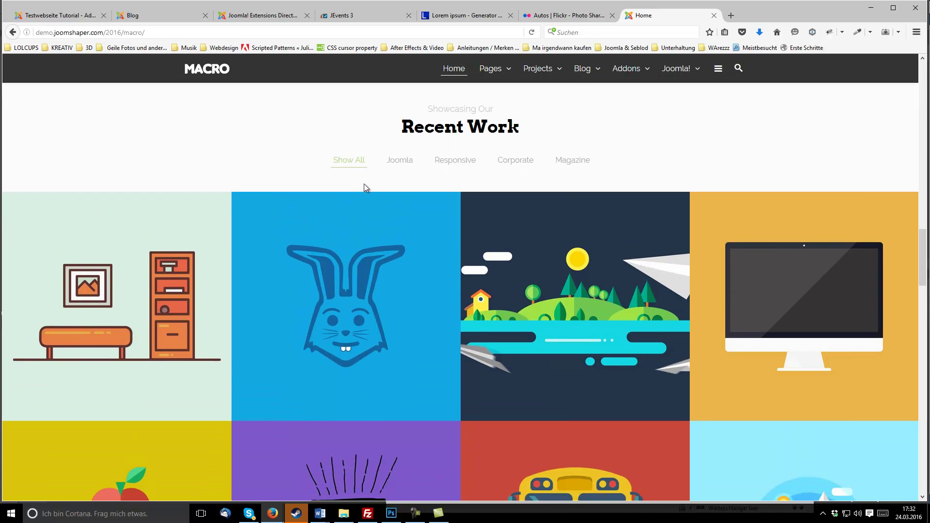
double_click(424, 125)
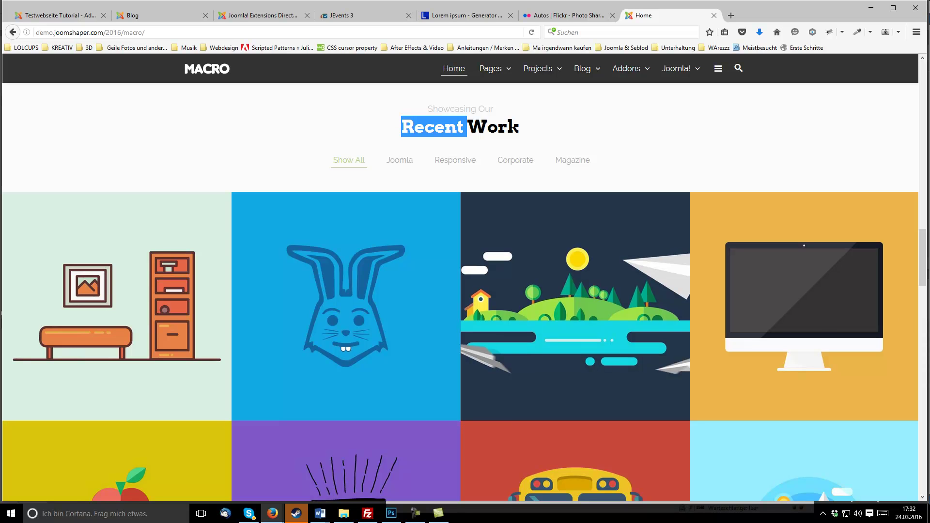
key(alt+Tab)
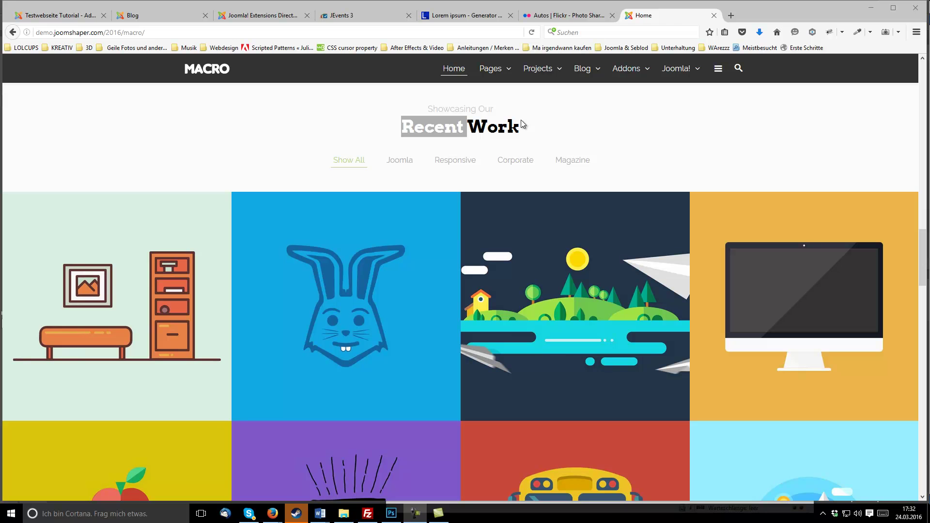
click(629, 120)
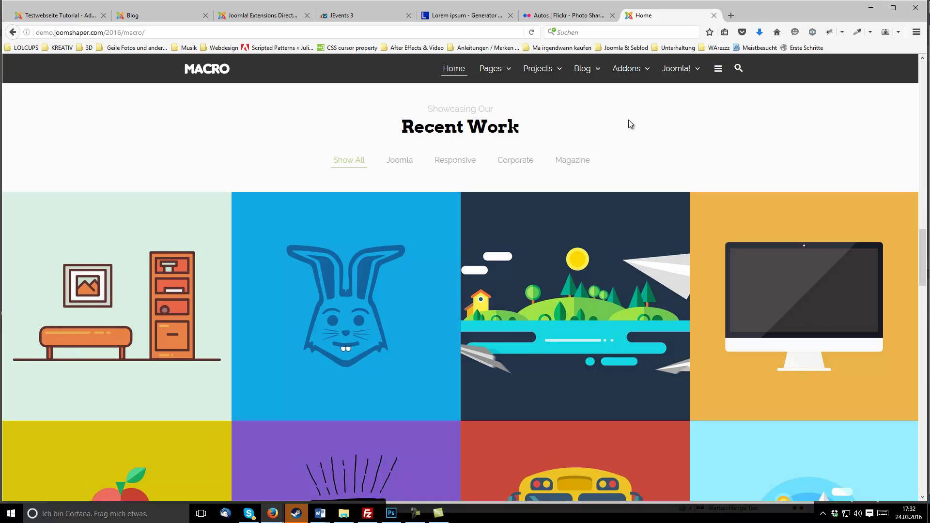
scroll(636, 170, down, 1)
scroll(632, 185, up, 2)
scroll(632, 194, down, 2)
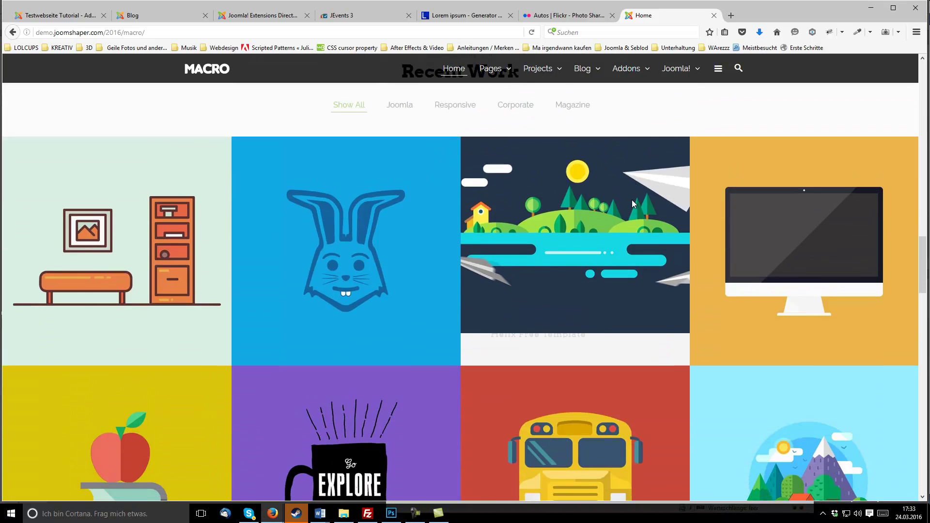
Look through the demo page's blog, counter, testimonial and newsletter sections, and return to the header at the top
scroll(630, 199, down, 4)
scroll(632, 223, down, 7)
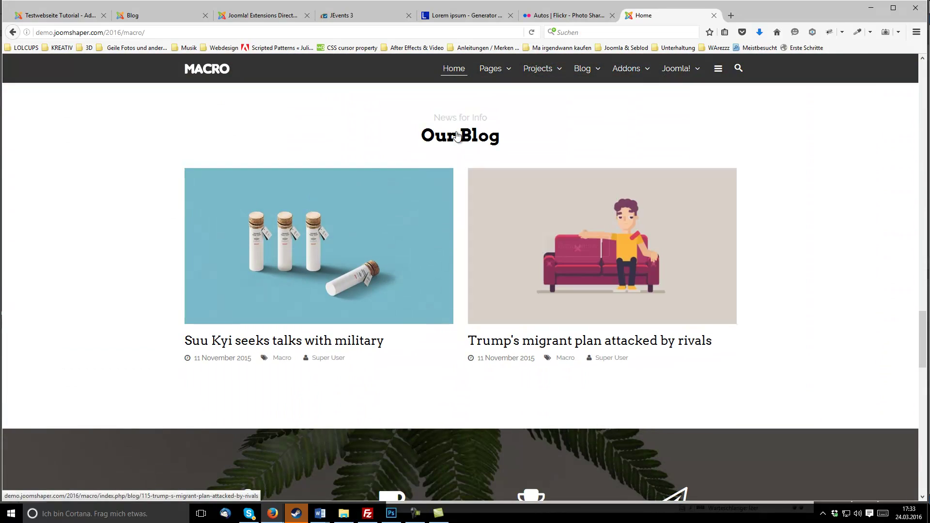
mouse_move(394, 248)
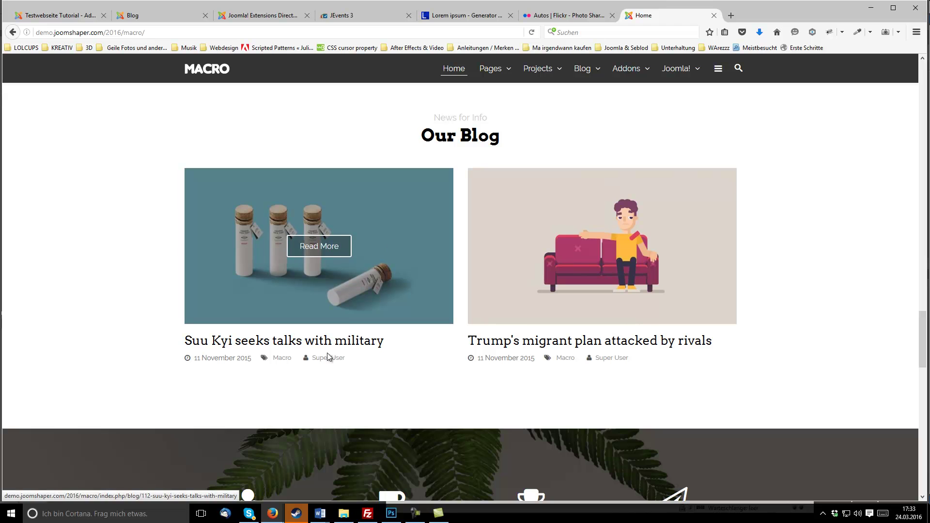
scroll(649, 373, down, 7)
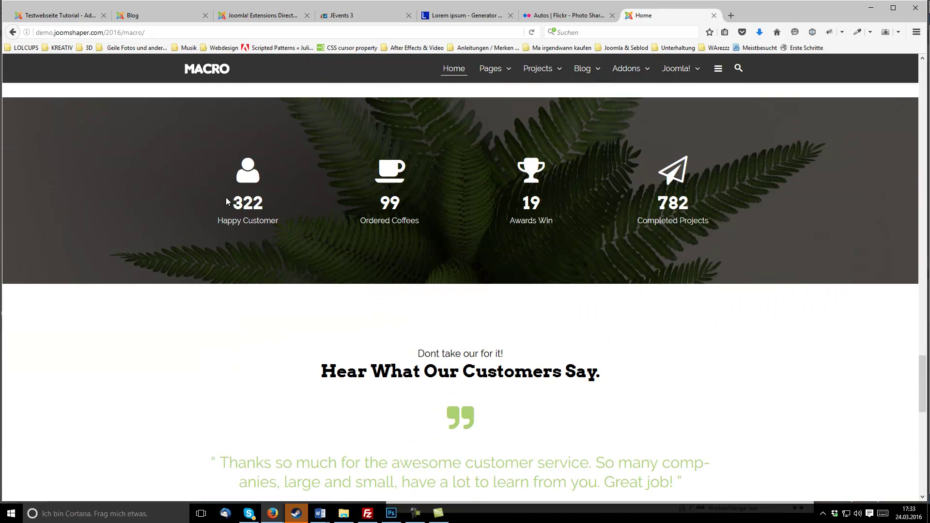
scroll(684, 236, down, 3)
scroll(664, 250, down, 6)
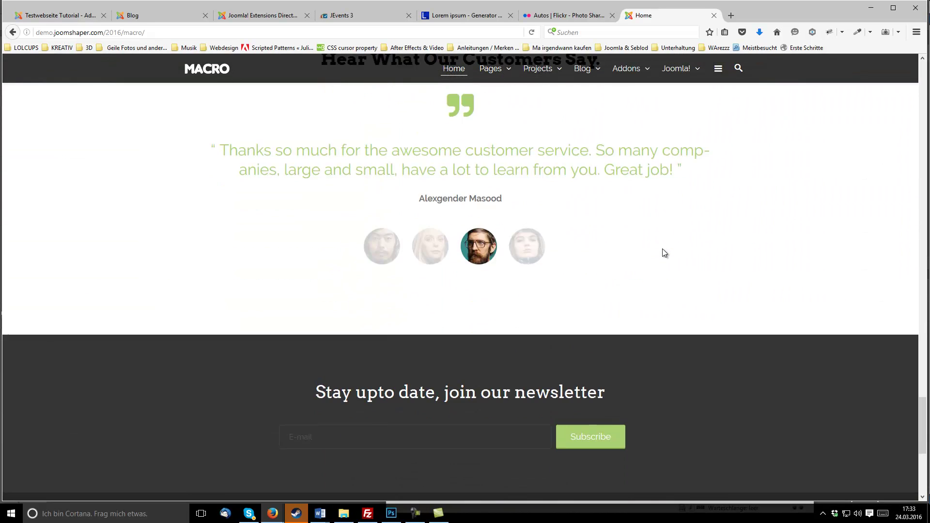
scroll(664, 251, up, 14)
scroll(665, 253, up, 15)
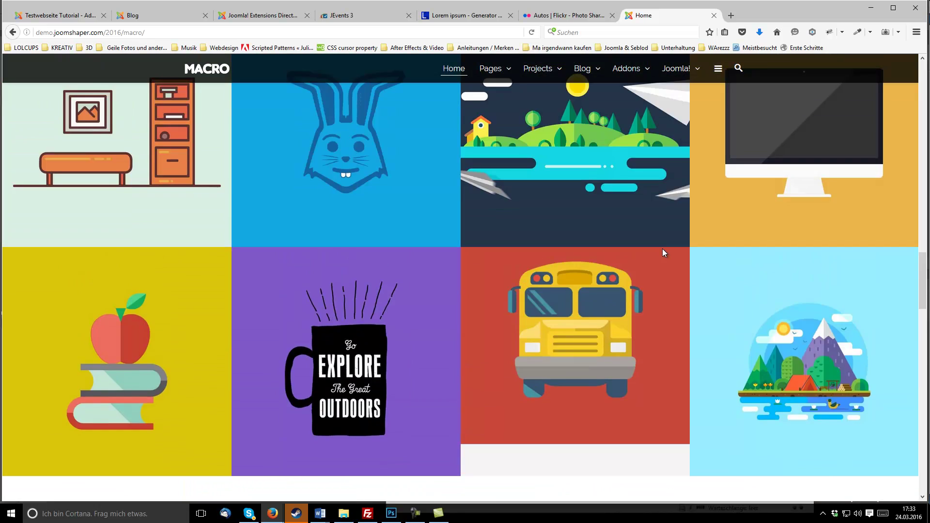
scroll(665, 249, up, 8)
scroll(709, 188, up, 10)
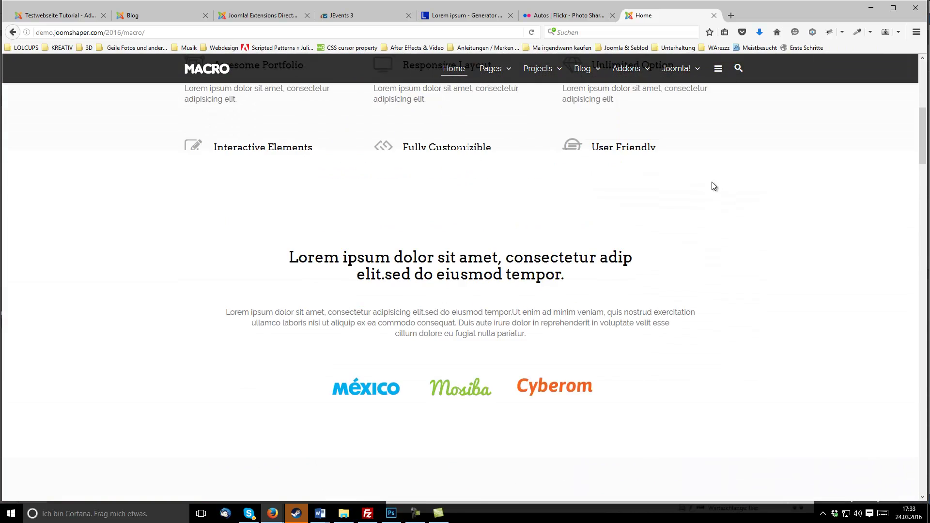
mouse_move(497, 99)
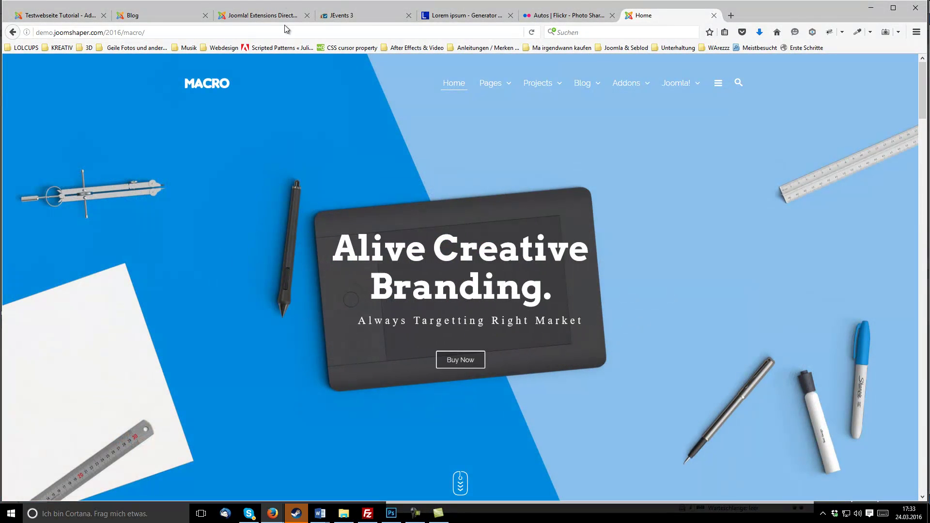
Switch to the Joomla administration and open the published article "Golf is wieder aktuell" in the Golf category for editing
click(57, 17)
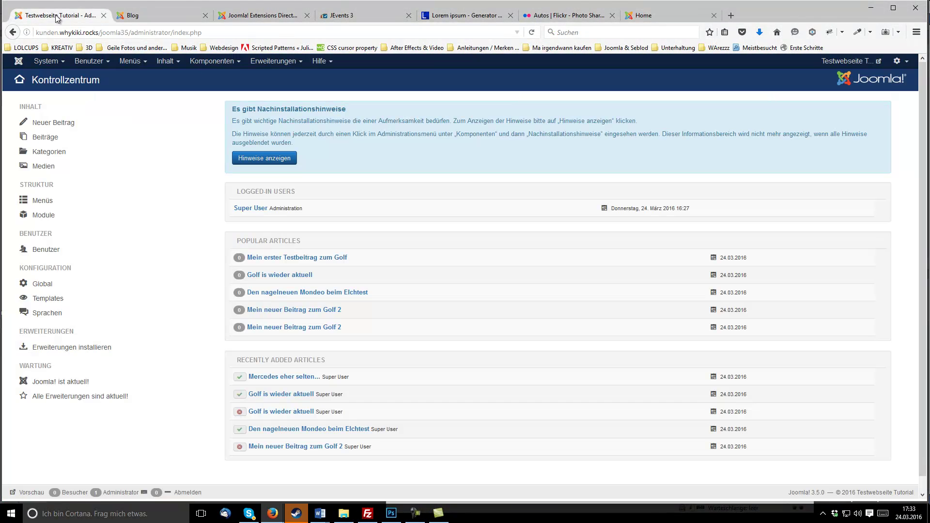
click(166, 61)
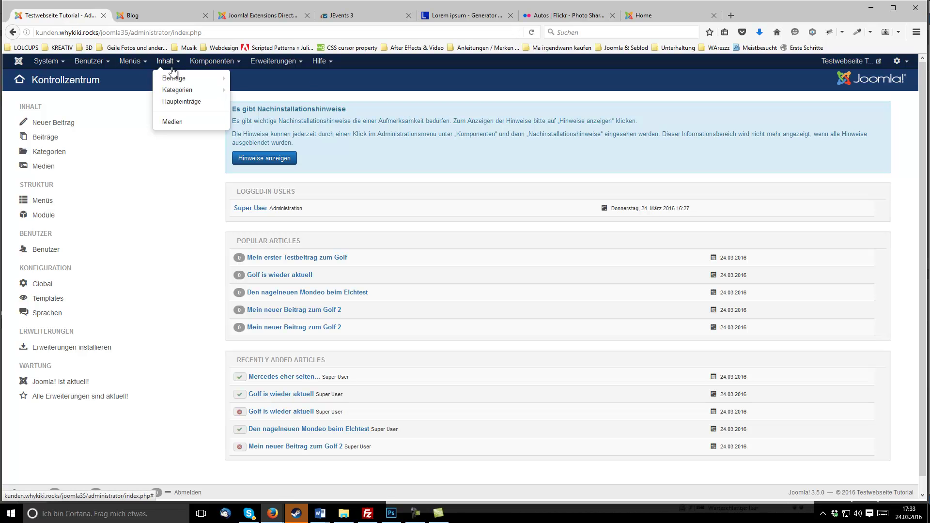
click(170, 82)
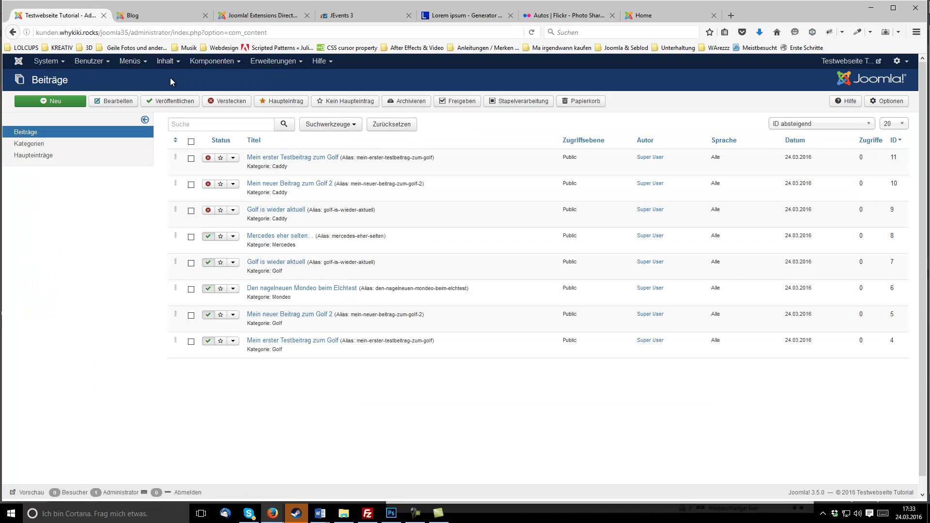
click(275, 262)
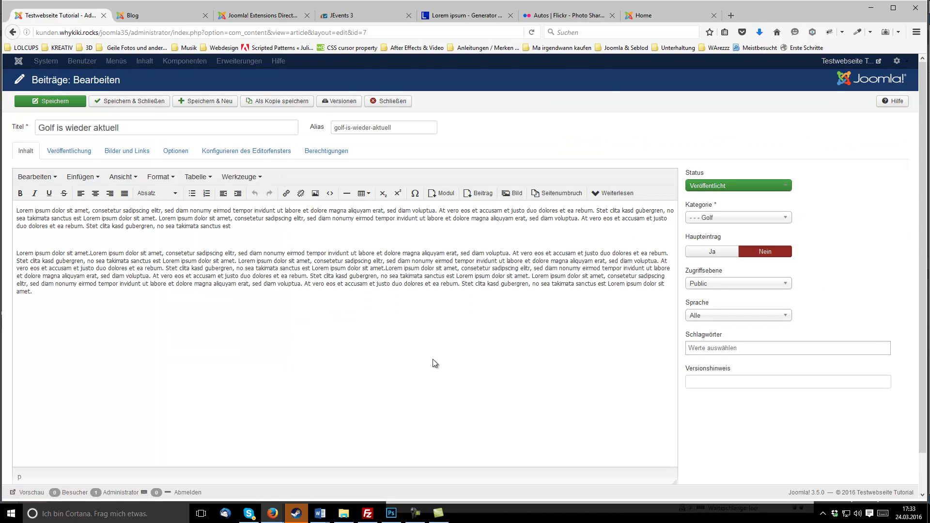
Review the article's text and its publishing options, and close the article without changes
scroll(445, 360, down, 1)
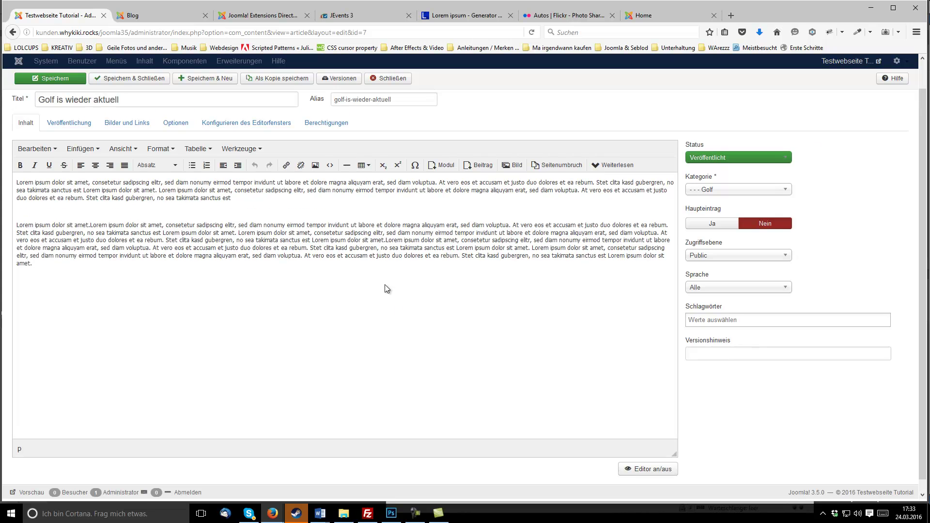
scroll(105, 126, up, 1)
scroll(252, 241, down, 1)
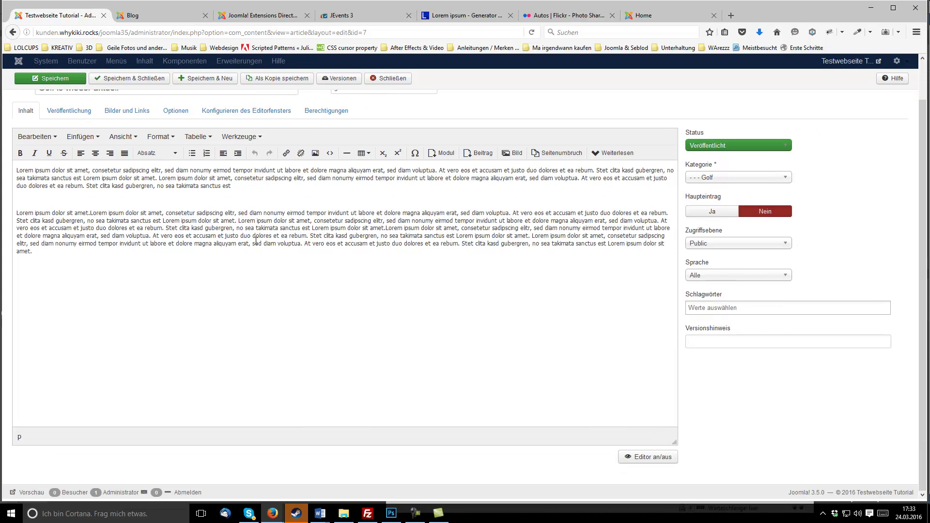
scroll(814, 436, up, 1)
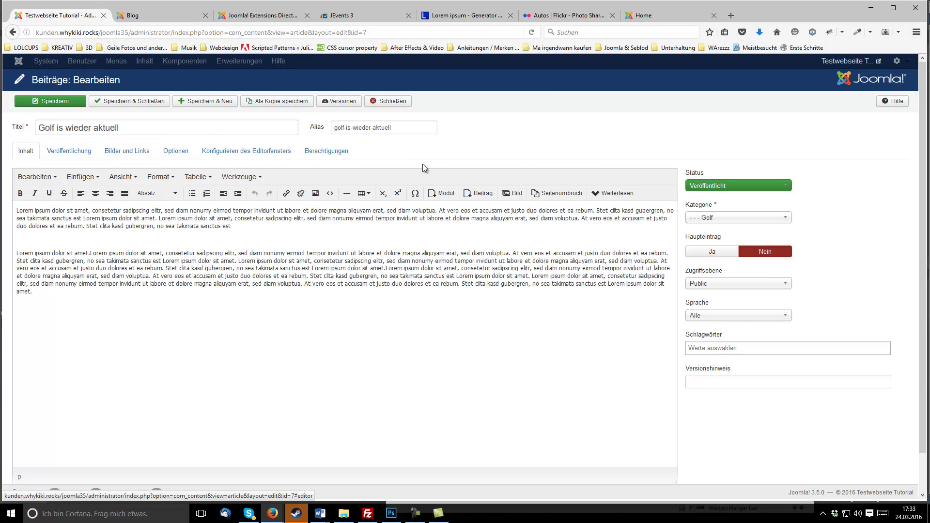
scroll(320, 160, down, 1)
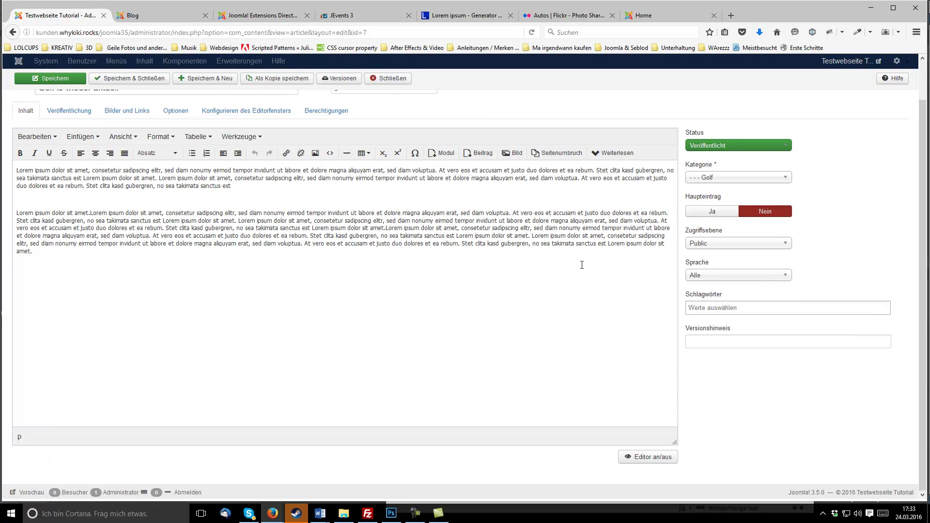
scroll(582, 264, up, 1)
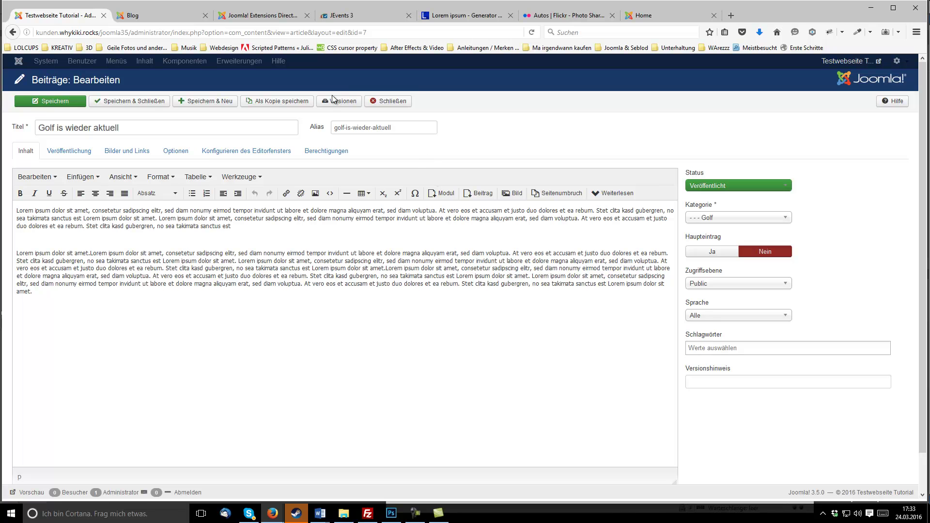
click(398, 103)
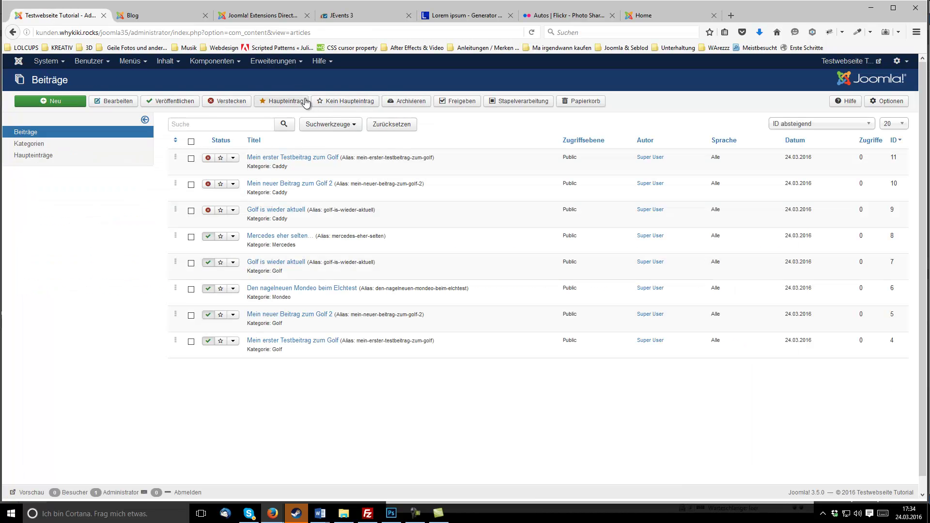
Open the list of site modules and filter it by the status Veröffentlicht
click(269, 62)
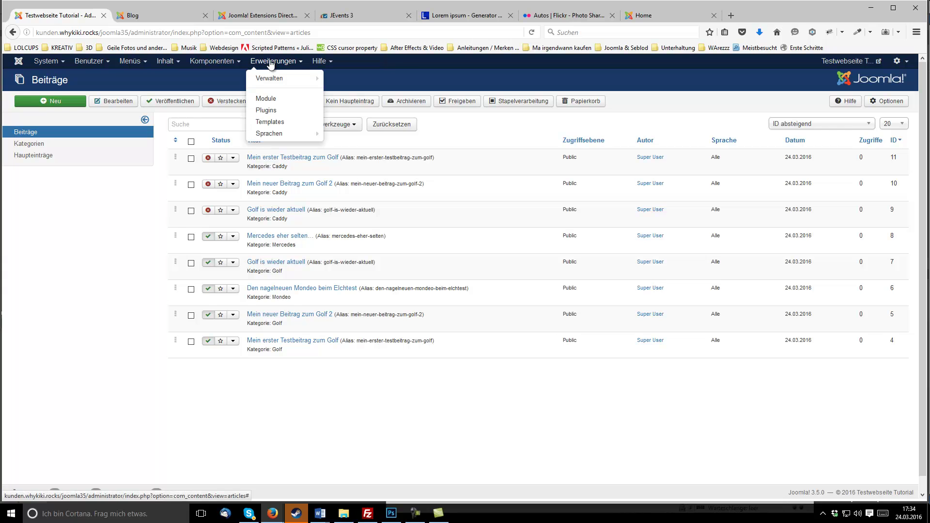
click(262, 98)
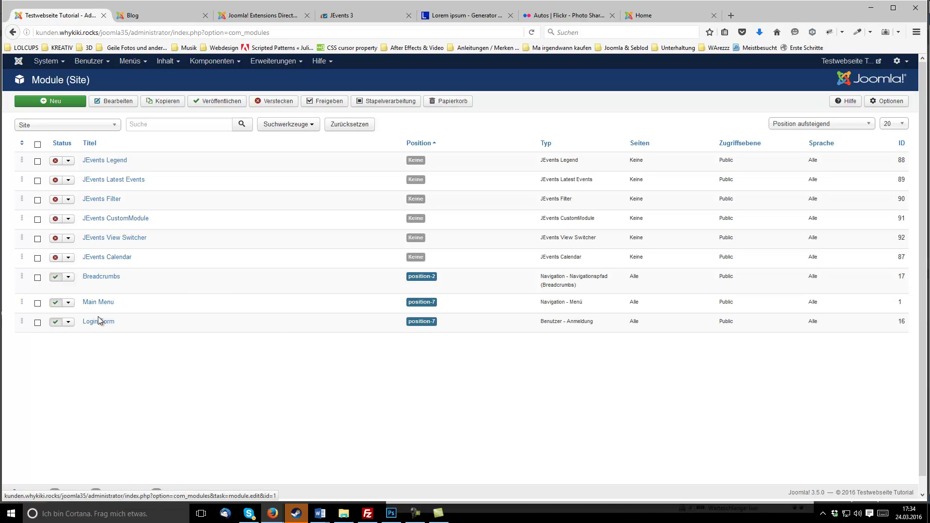
click(305, 126)
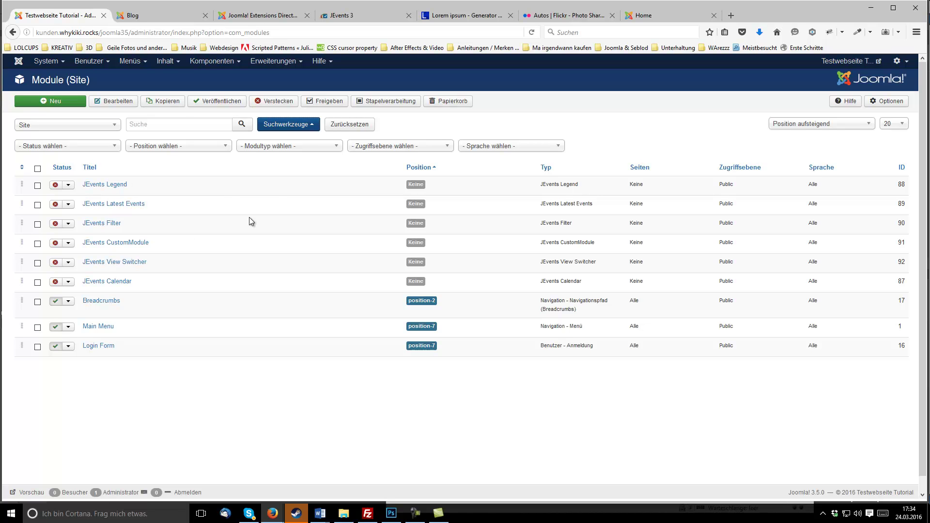
click(167, 146)
click(166, 147)
click(63, 146)
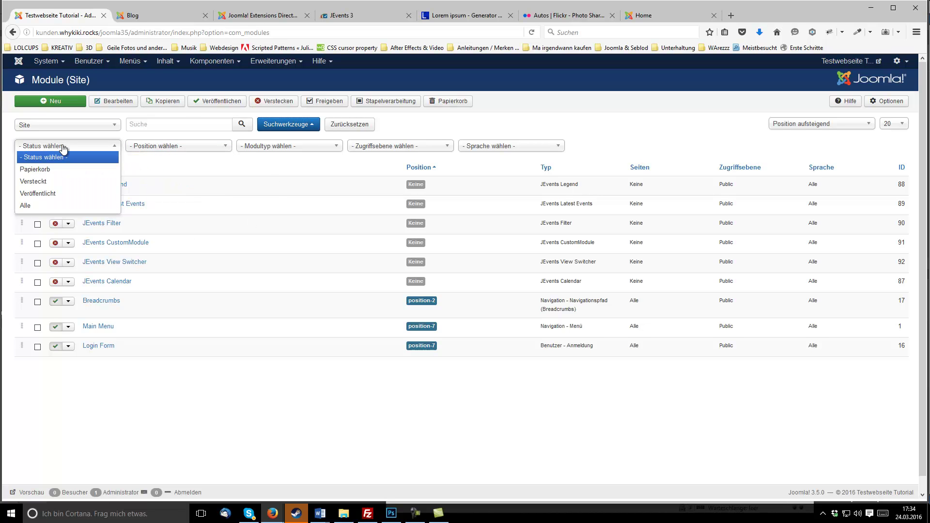
click(49, 193)
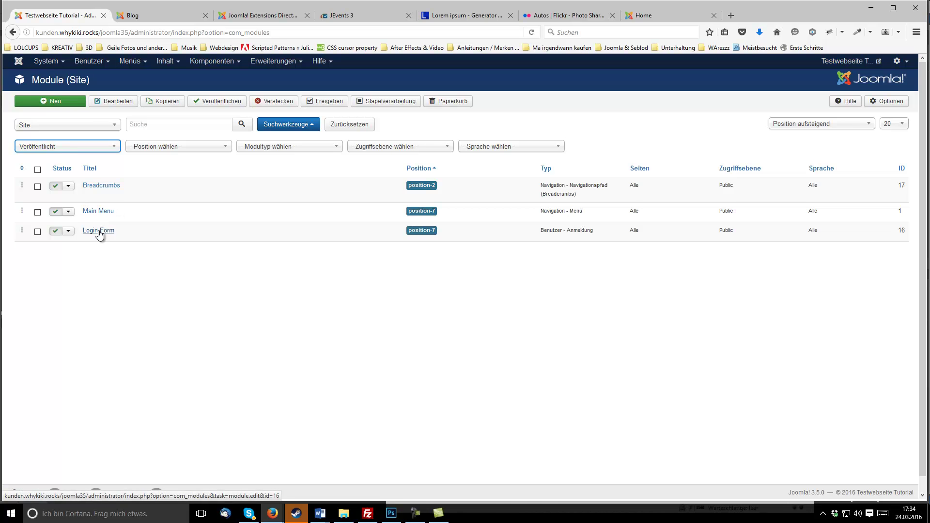
Compare the published modules in the administration with the modules displayed on the website's Blog page
click(144, 18)
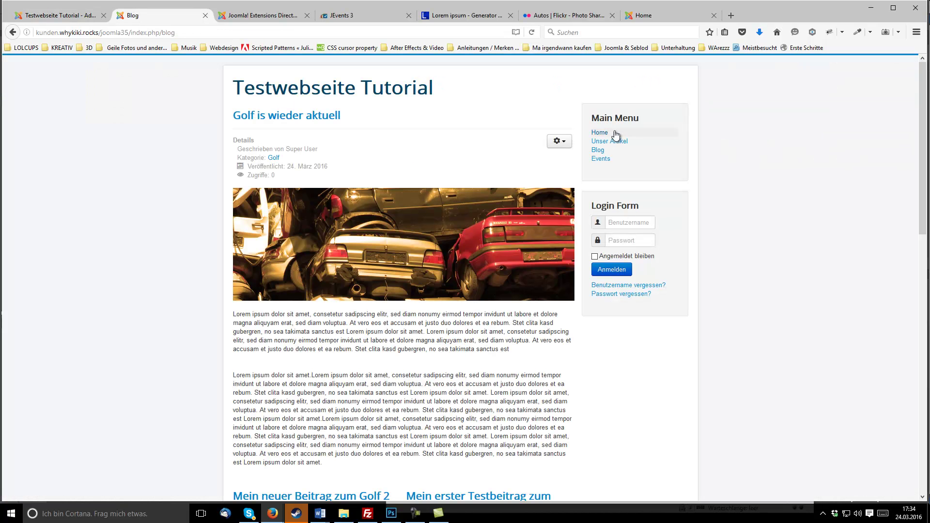
click(40, 17)
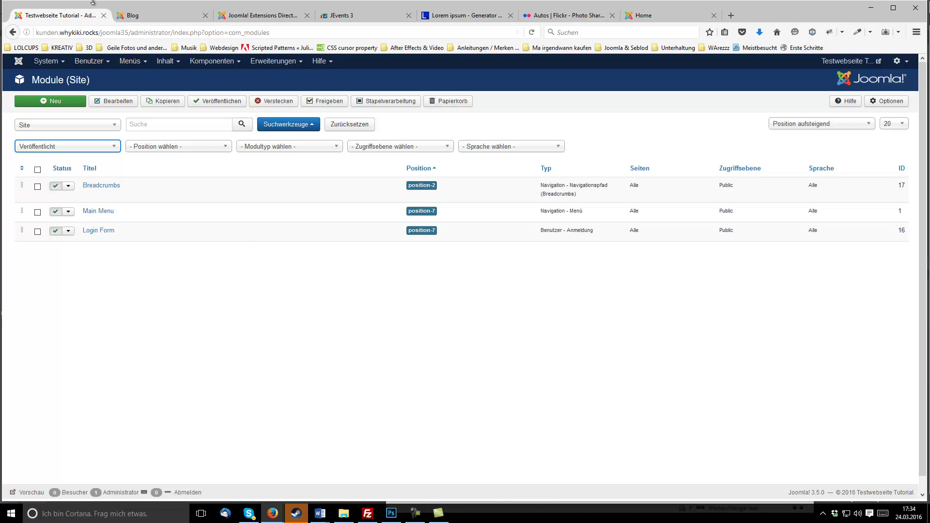
click(158, 17)
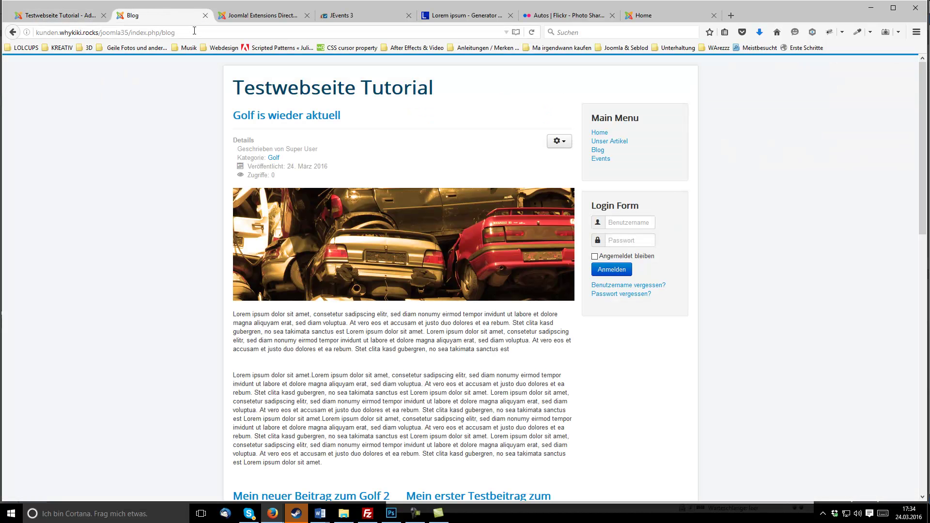
Load the website with ?tp=1 in place of /blog after index.php, and highlight the question mark in the address
drag(203, 31, 157, 49)
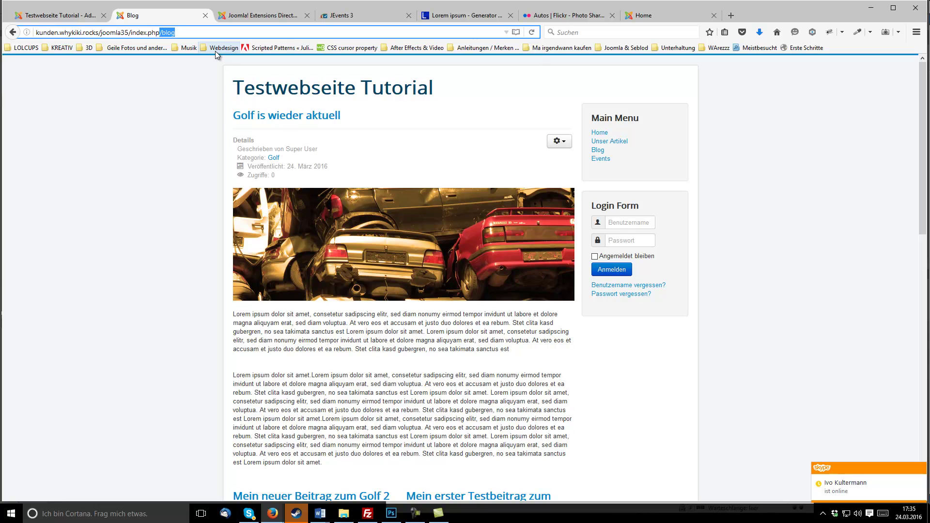
text(?tp)
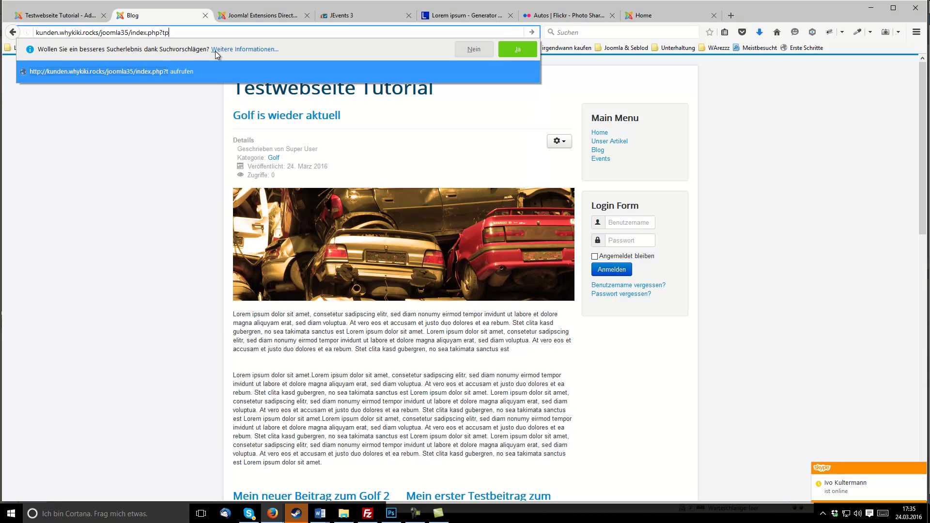
text(=1)
key(Return)
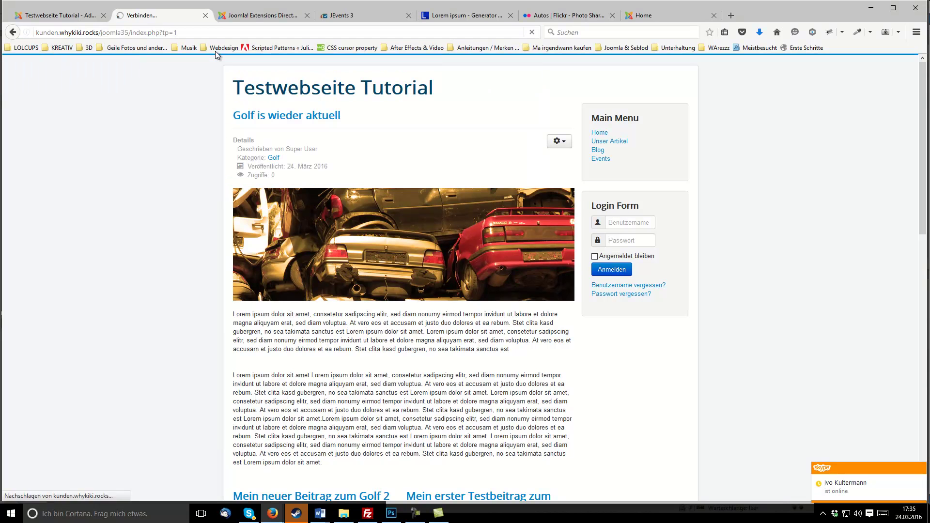
double_click(160, 33)
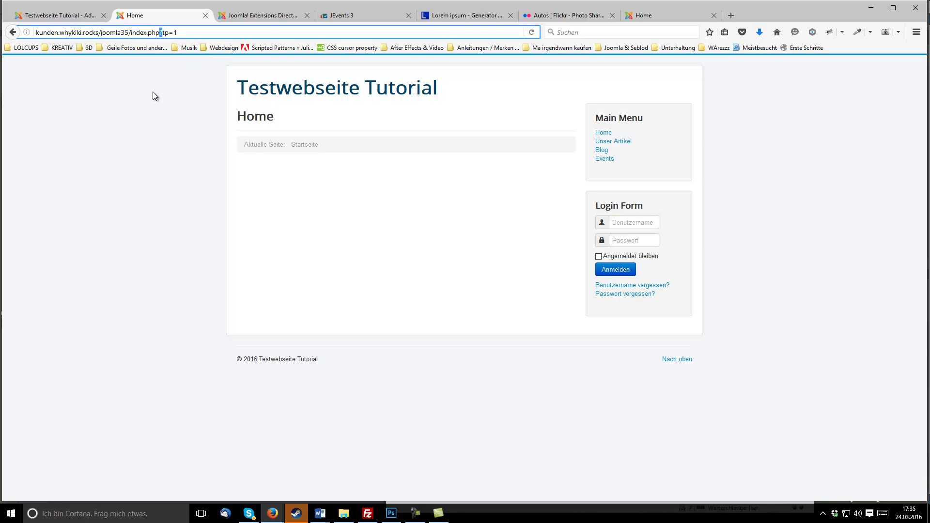
Try to load the website with &tp=1 after index.php, and return to the ?tp=1 address
text(&)
key(Return)
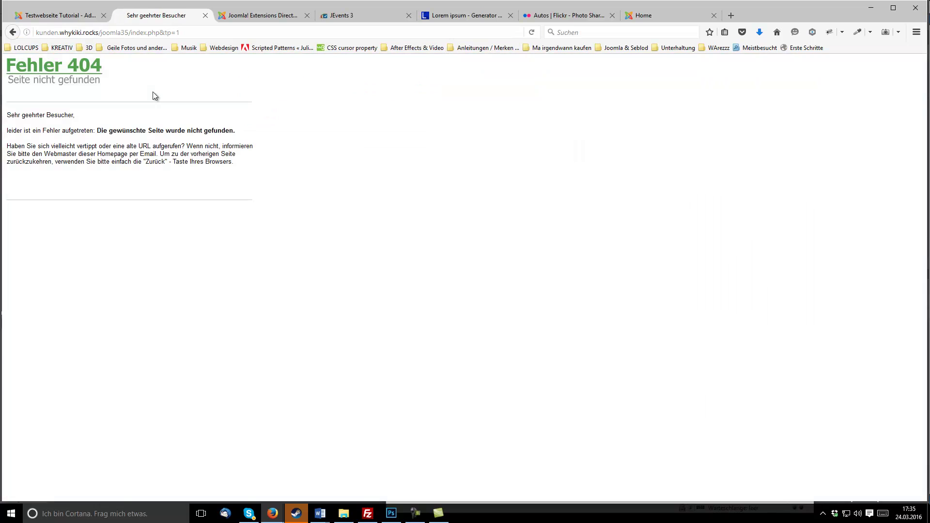
click(13, 32)
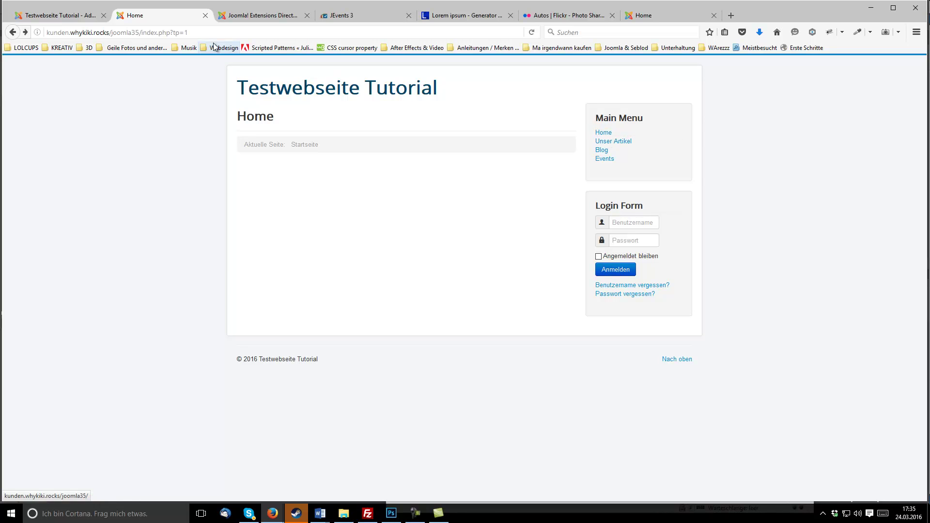
click(178, 32)
double_click(181, 32)
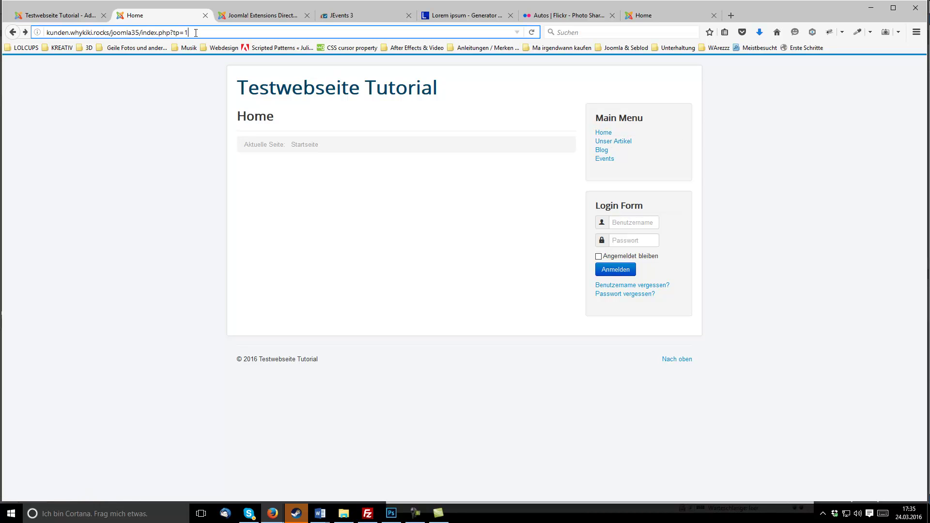
triple_click(196, 32)
click(185, 32)
Open the global options of the template styles in the Joomla administration
click(63, 16)
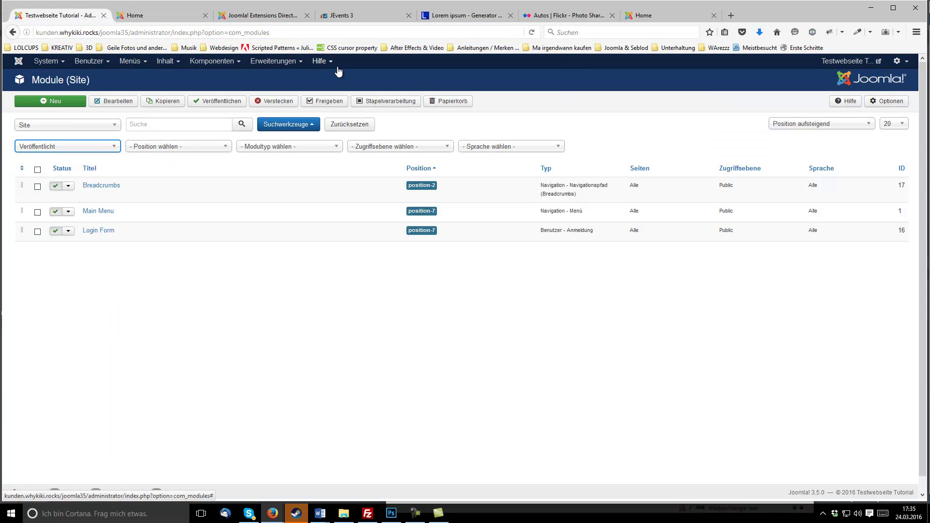
click(274, 61)
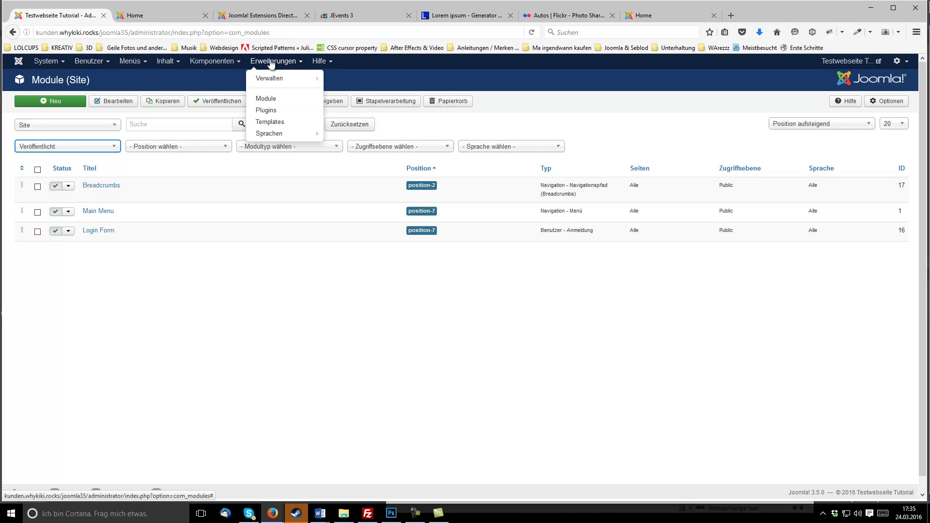
click(271, 82)
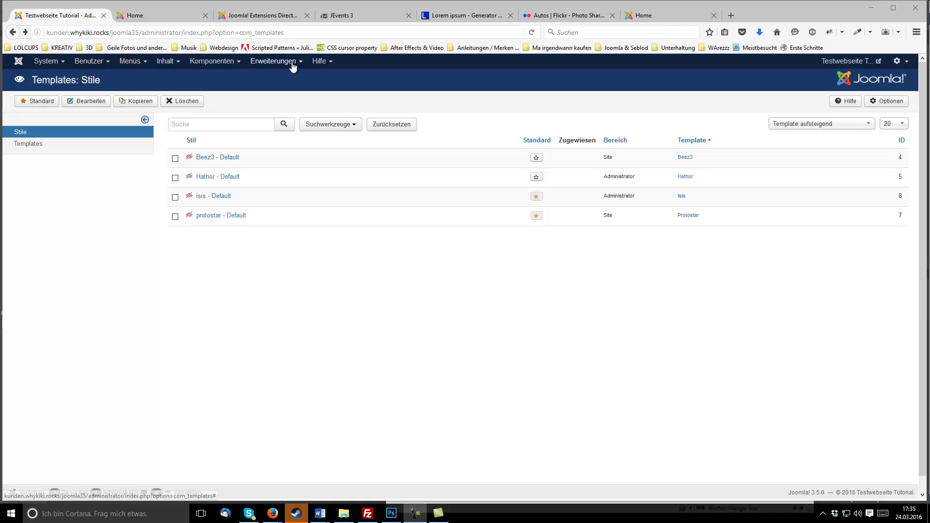
click(274, 61)
click(276, 126)
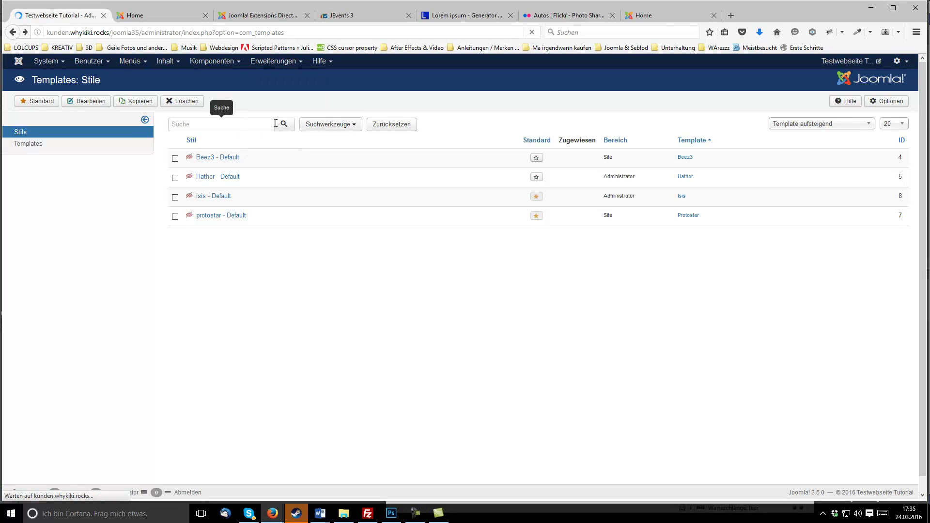
click(897, 102)
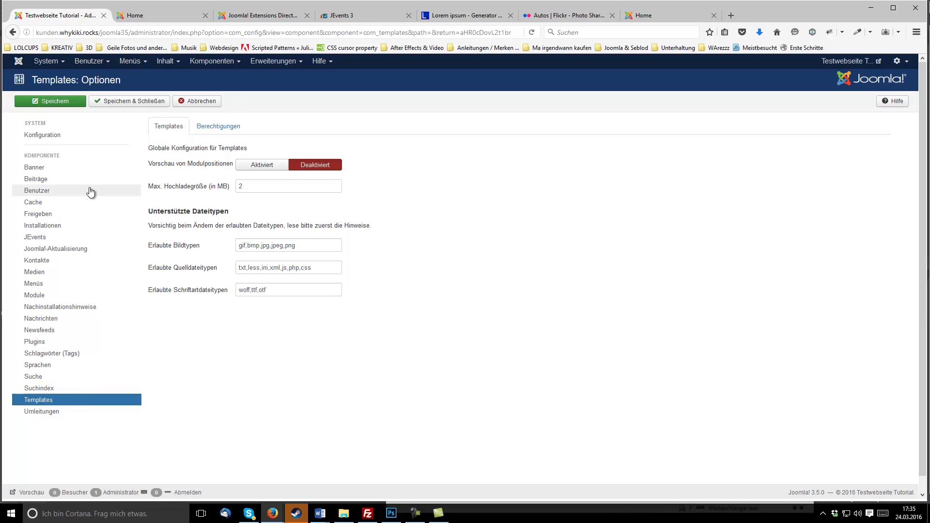
Set Vorschau von Modulpositionen to Aktiviert, and save and close the template options
mouse_move(202, 167)
triple_click(159, 165)
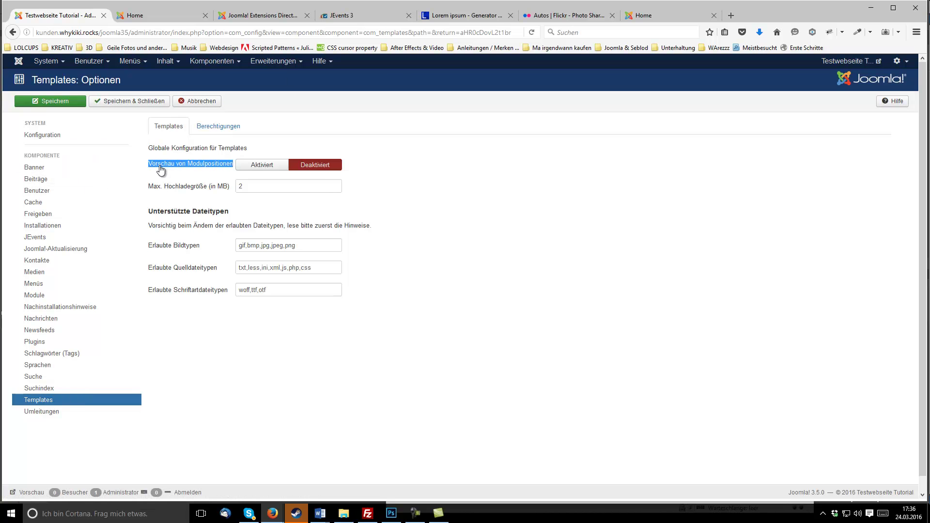
click(260, 167)
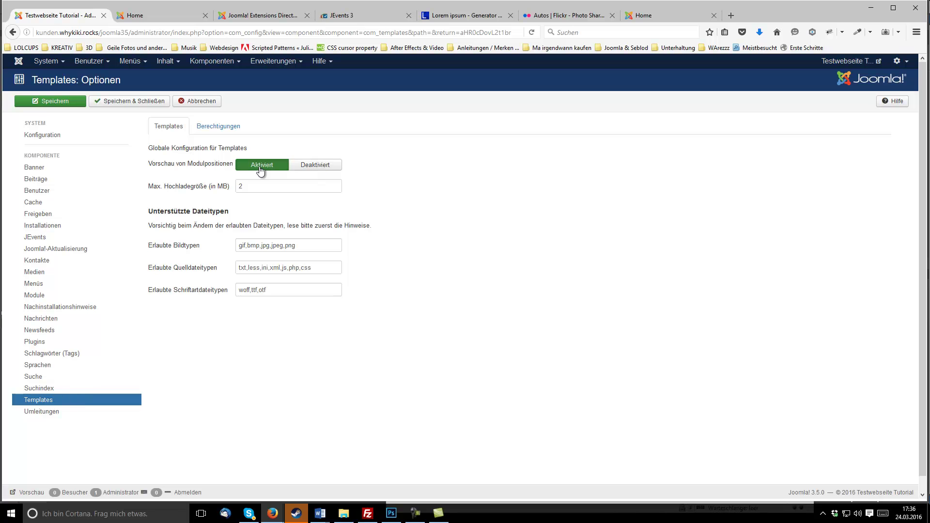
click(145, 104)
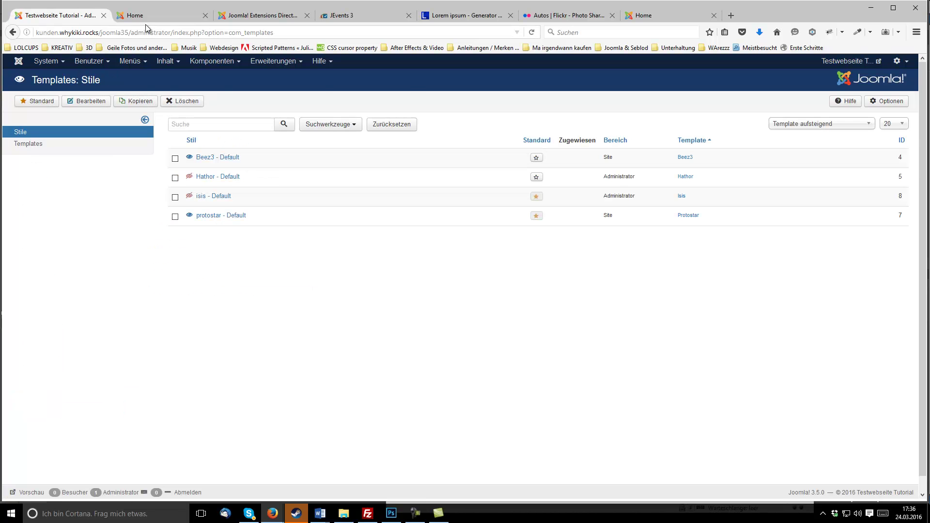
Reload the website's ?tp=1 page and highlight the position-7 labels above the Login Form and Main Menu modules
click(147, 17)
click(532, 32)
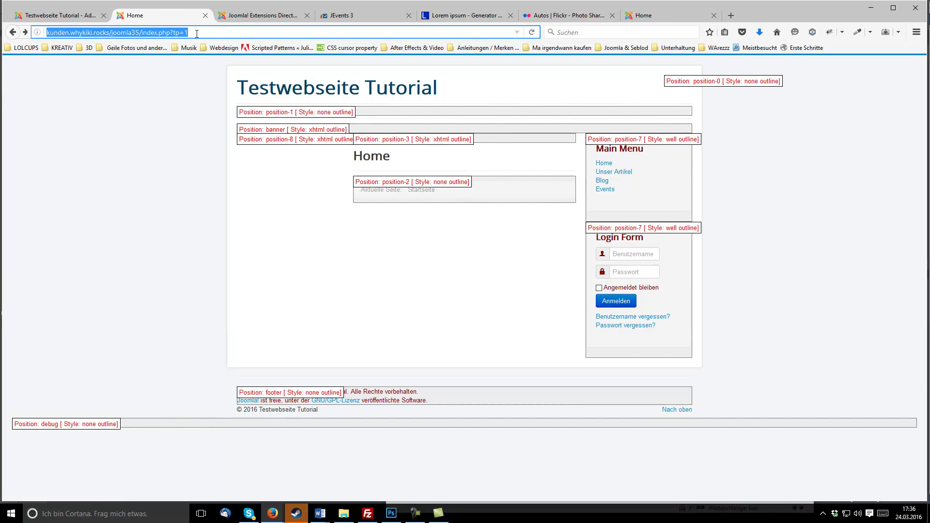
click(170, 32)
drag(169, 32, 192, 30)
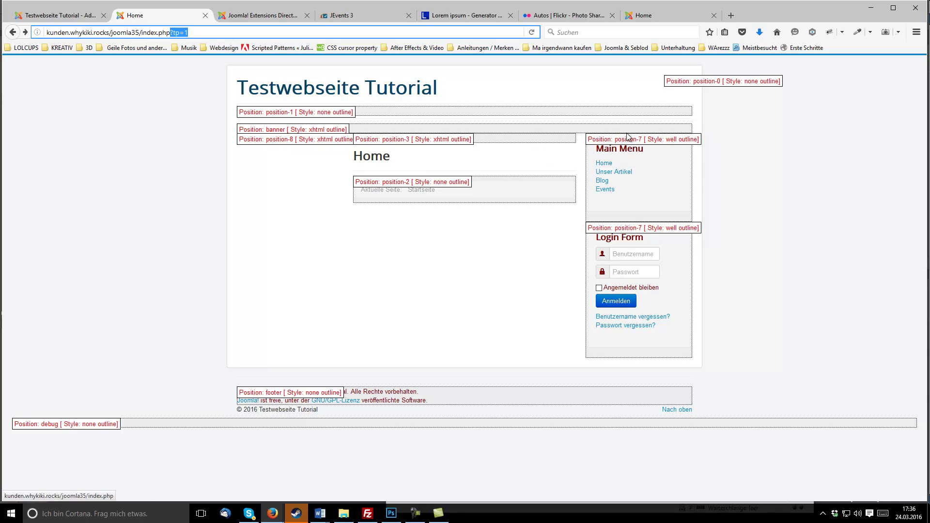
triple_click(620, 228)
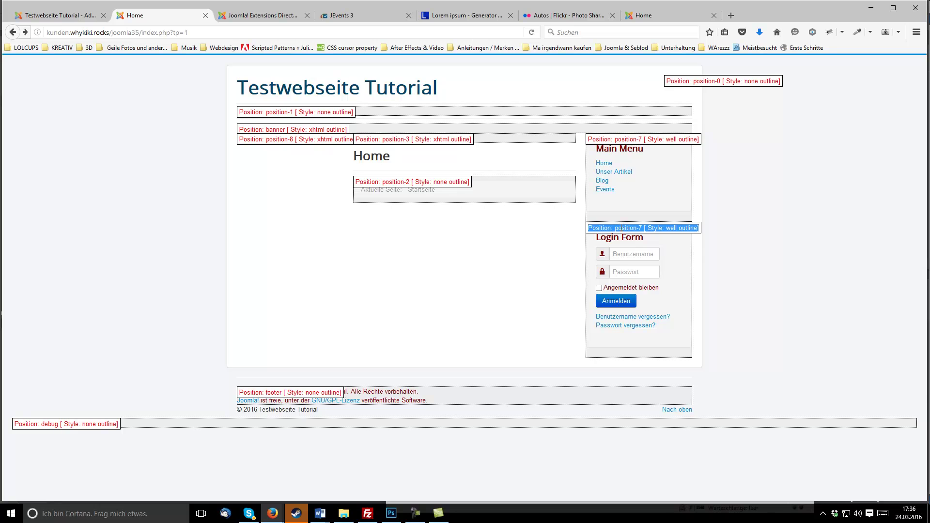
triple_click(627, 140)
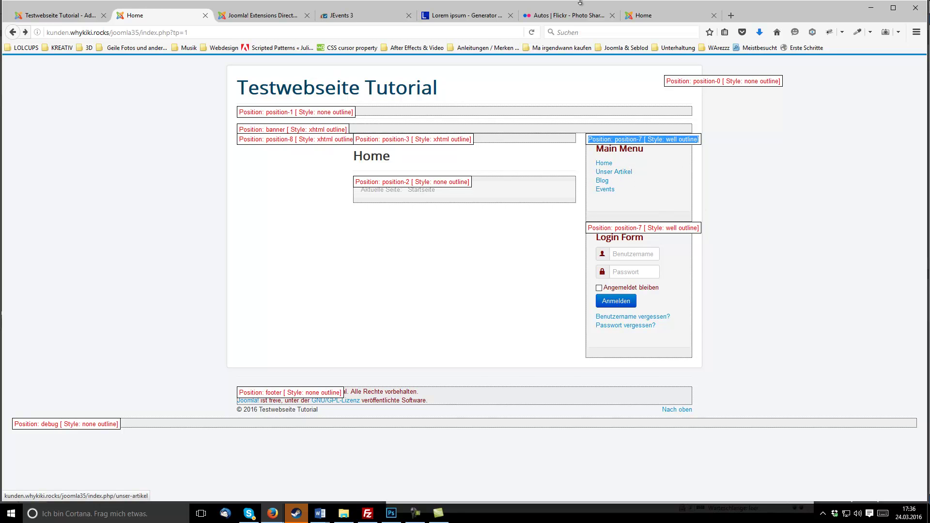
Examine the menu and the opening sections of the MACRO demo template's home page
click(676, 16)
mouse_move(678, 83)
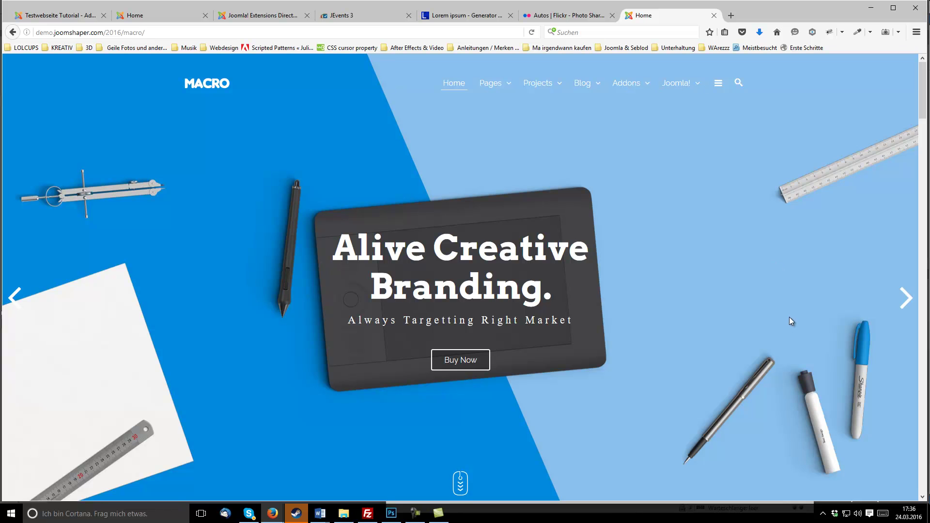
scroll(720, 340, down, 4)
scroll(711, 338, up, 3)
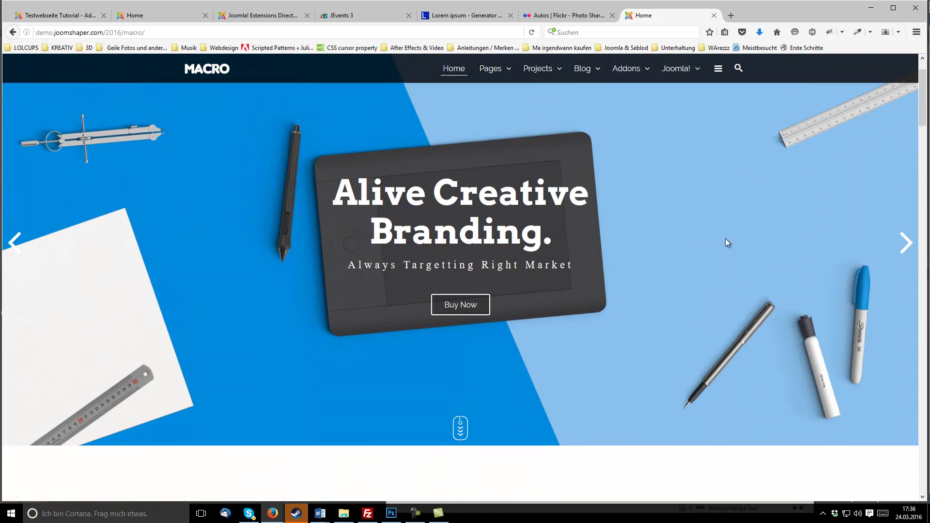
scroll(691, 345, down, 2)
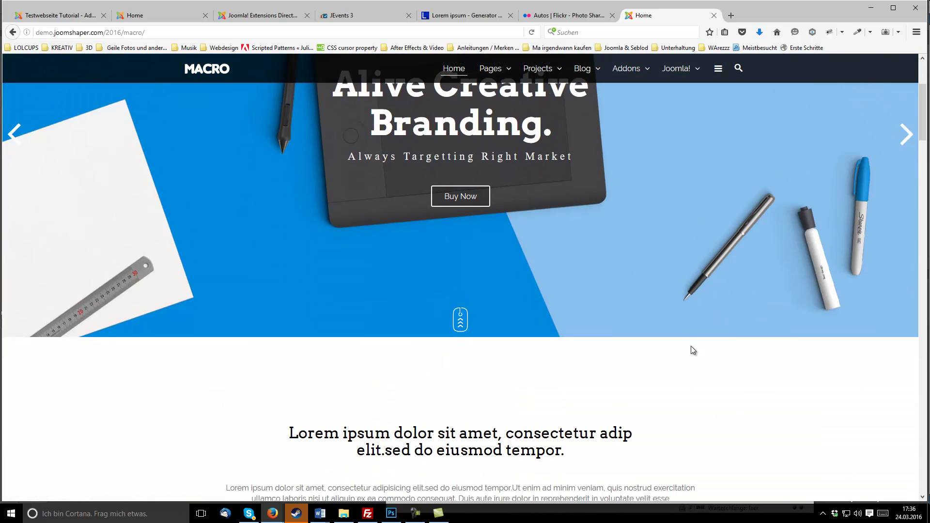
scroll(676, 332, up, 3)
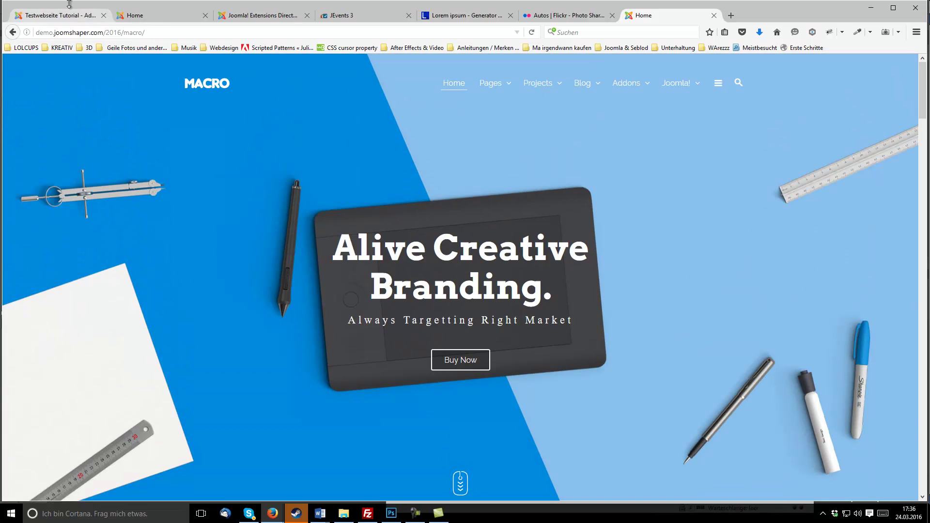
Return to the website's module position preview and highlight the title of the Main Menu module
click(87, 15)
click(133, 15)
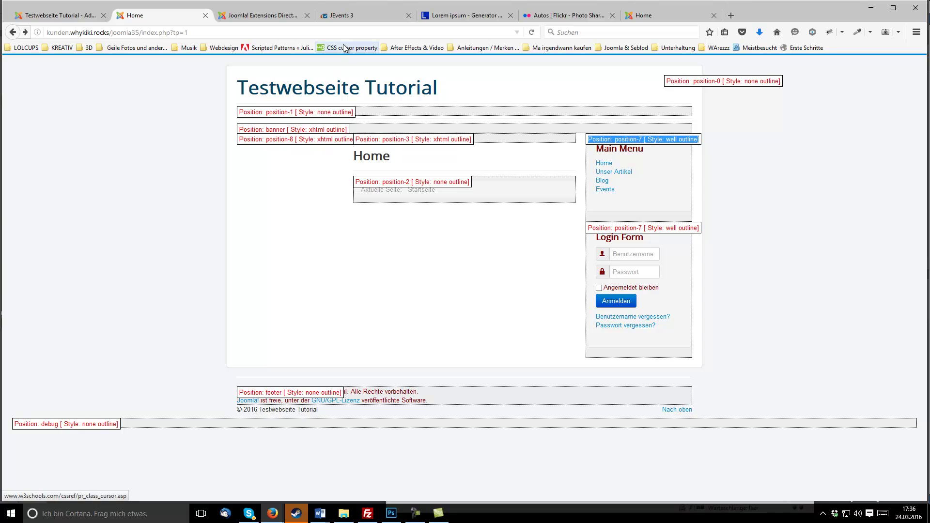
drag(617, 149, 596, 149)
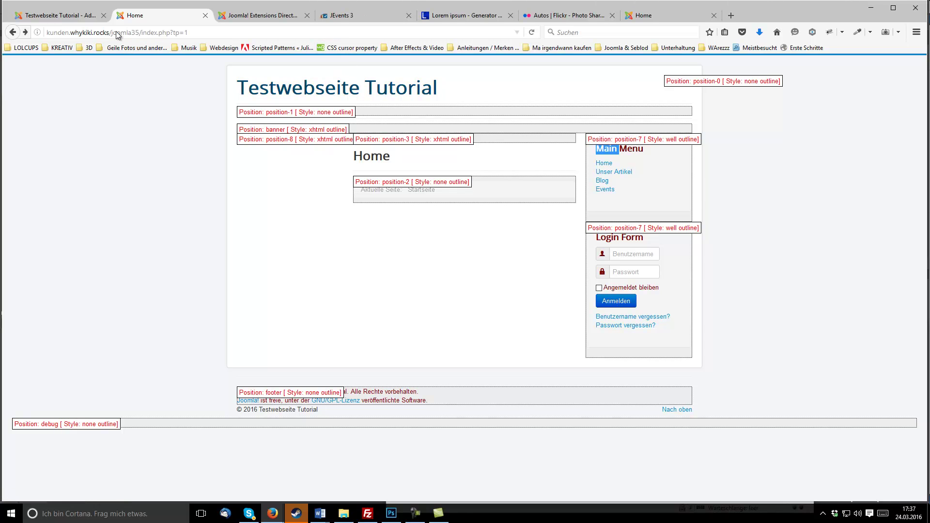
Open the list of site modules, highlight the Main Menu module's position, and open that module for editing
click(51, 16)
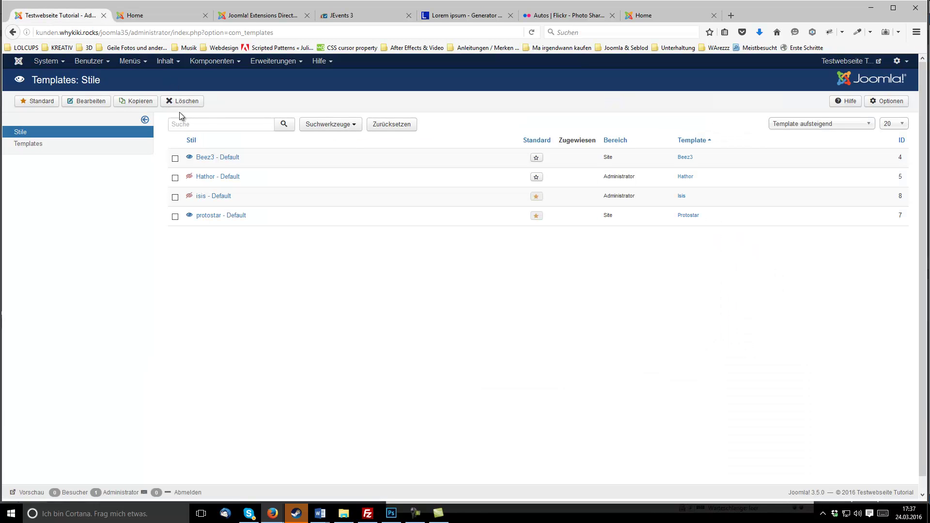
click(265, 62)
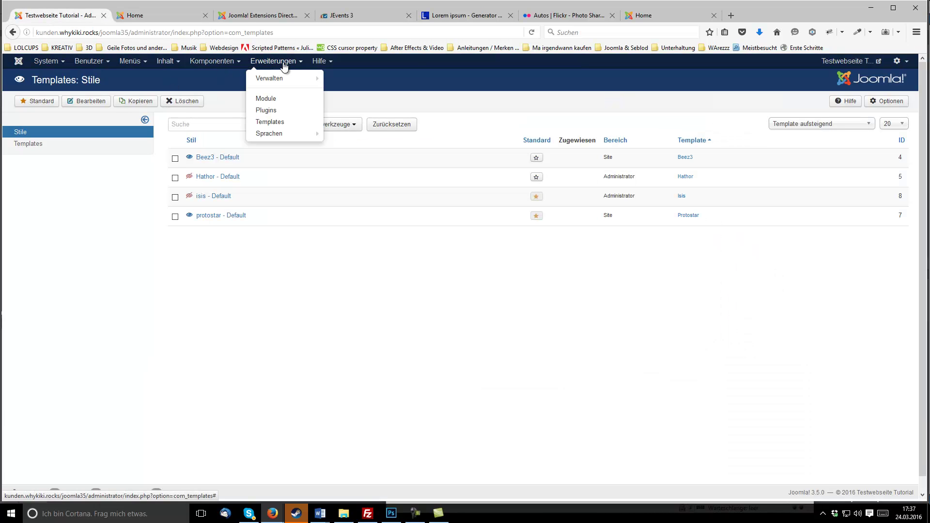
click(269, 98)
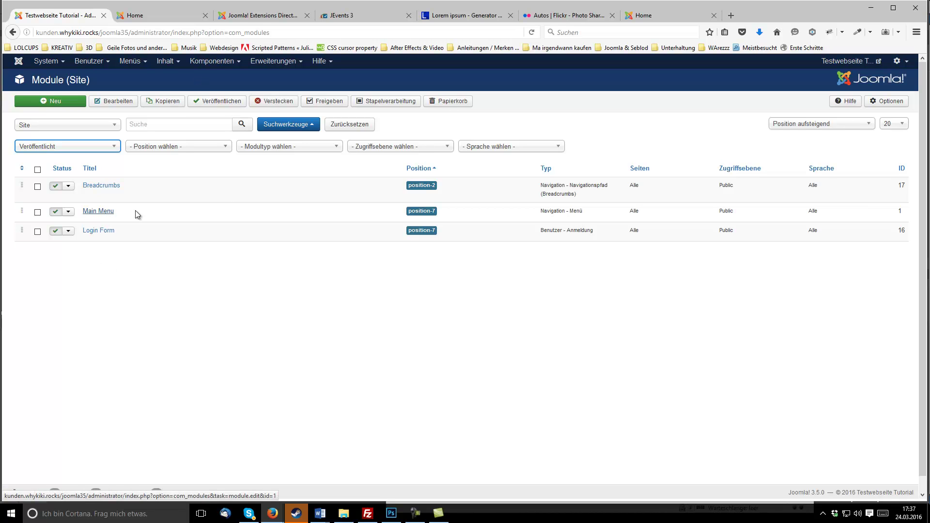
triple_click(416, 211)
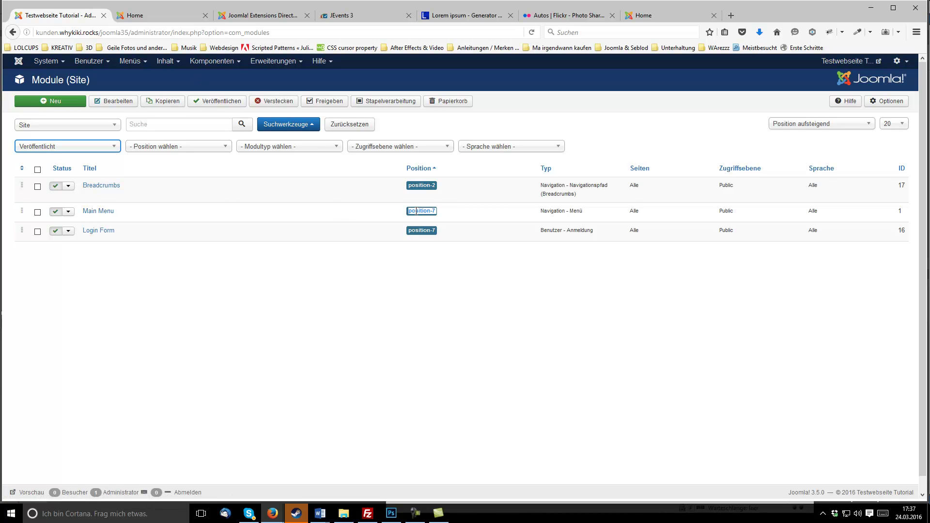
click(97, 212)
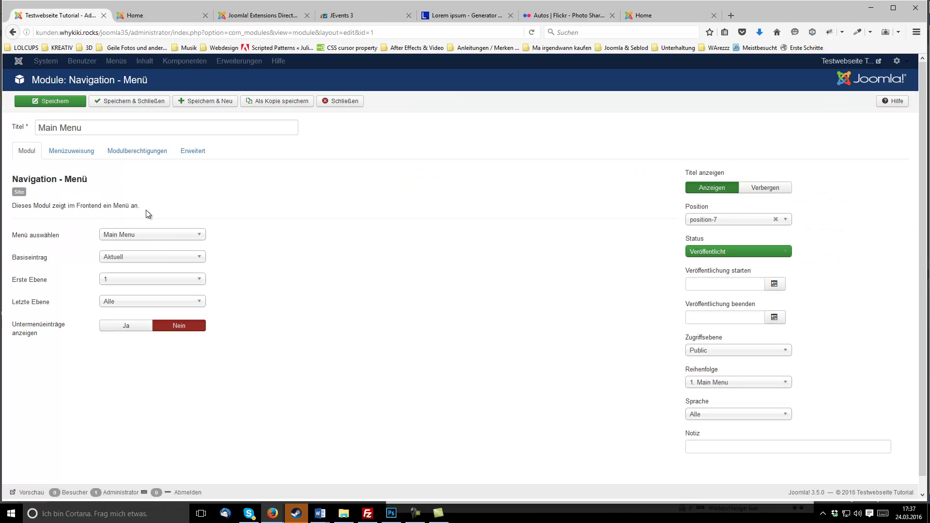
Look through the available module positions, filter them by position-1, and assign the Main Menu module to Fußzeile Ende [position-14]
click(716, 220)
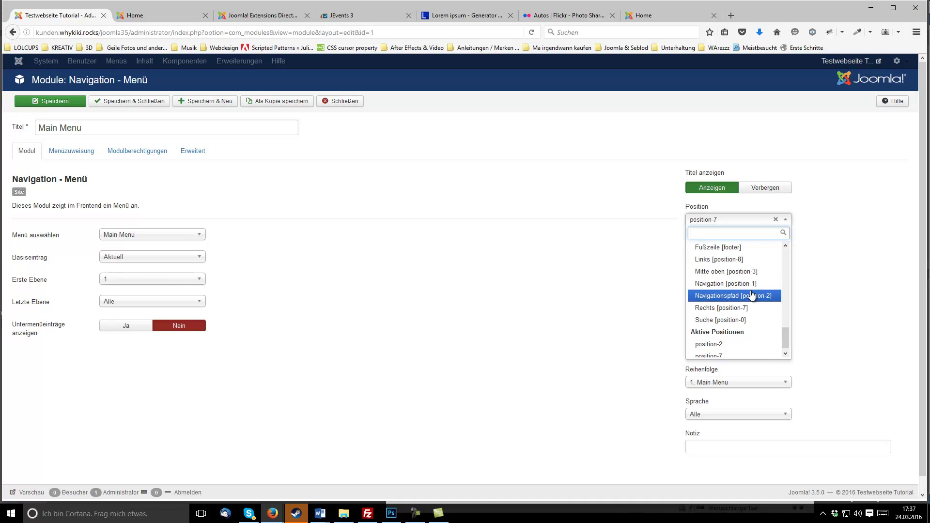
scroll(762, 318, down, 1)
scroll(704, 316, up, 10)
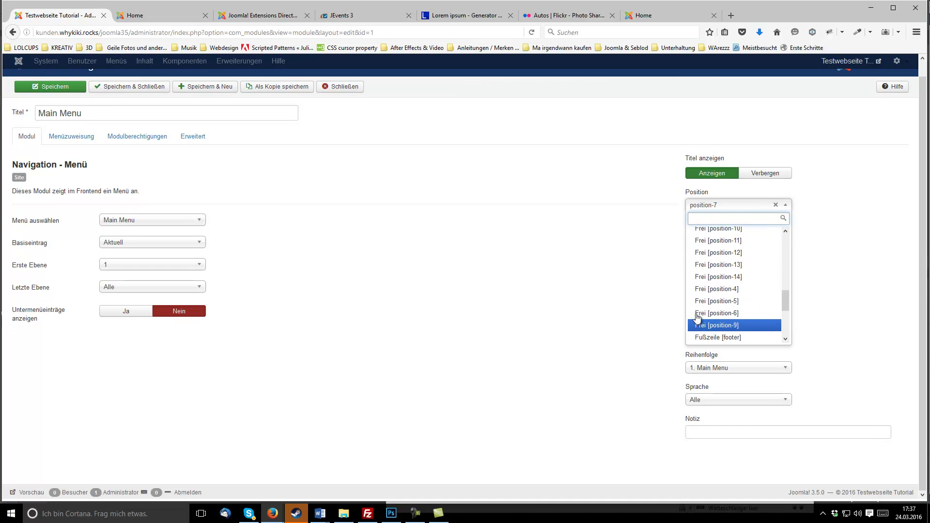
scroll(736, 318, down, 6)
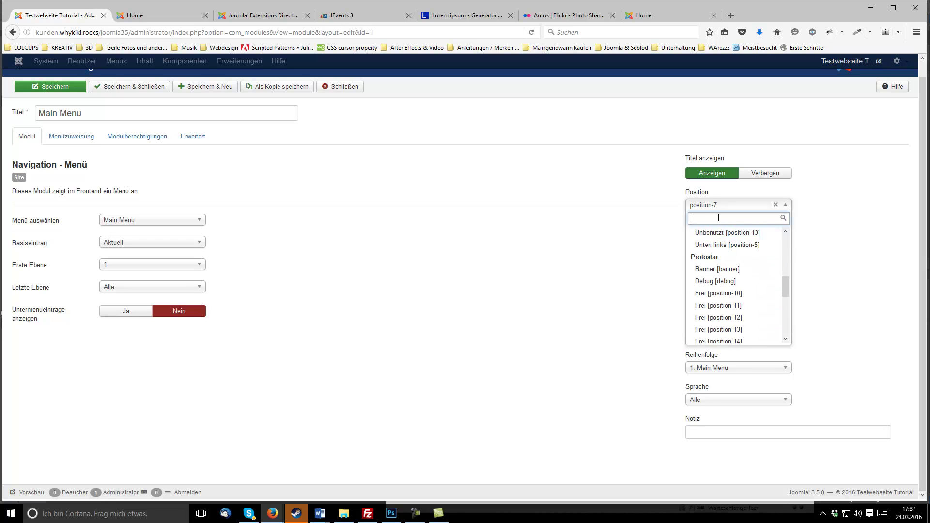
text(posi)
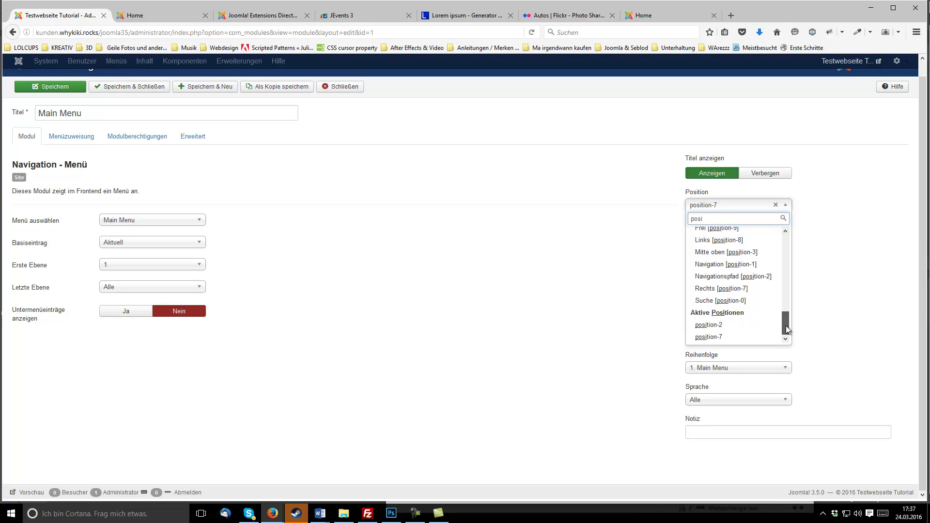
drag(789, 322, 801, 234)
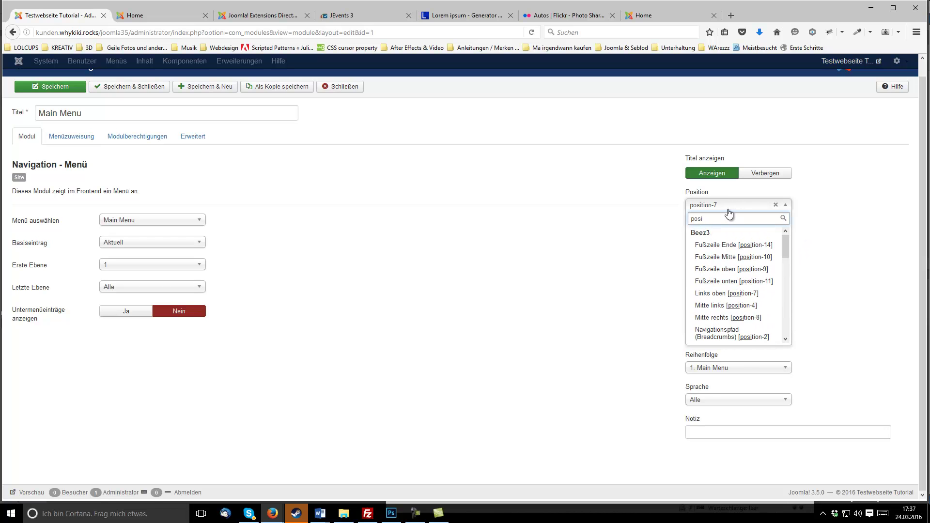
text(t)
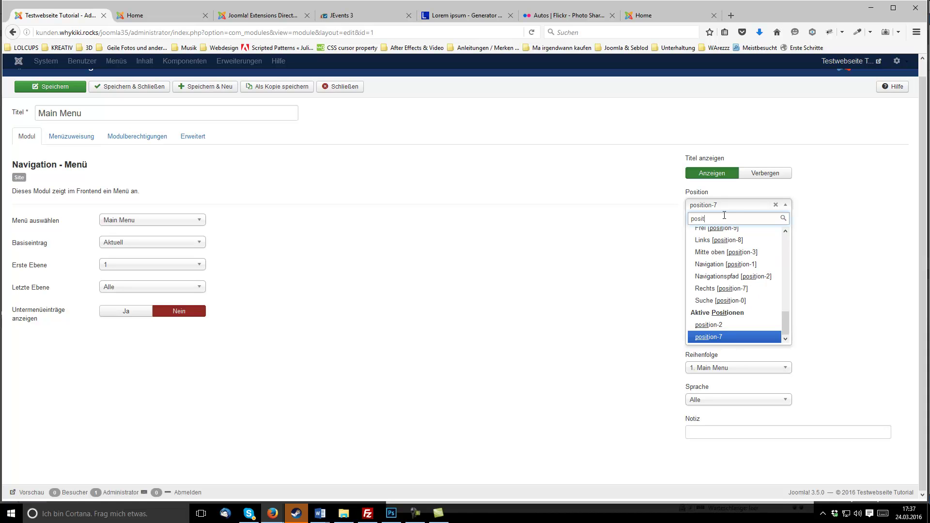
text(ion-1)
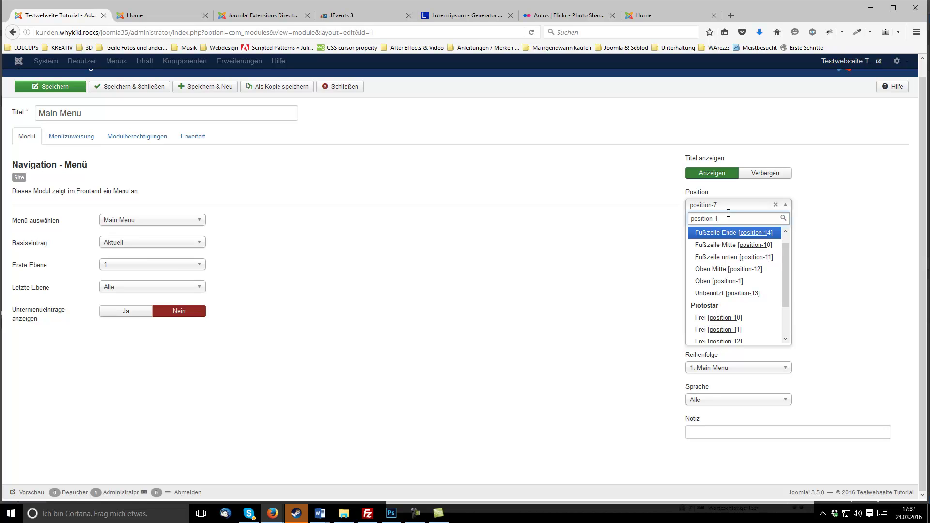
key(Return)
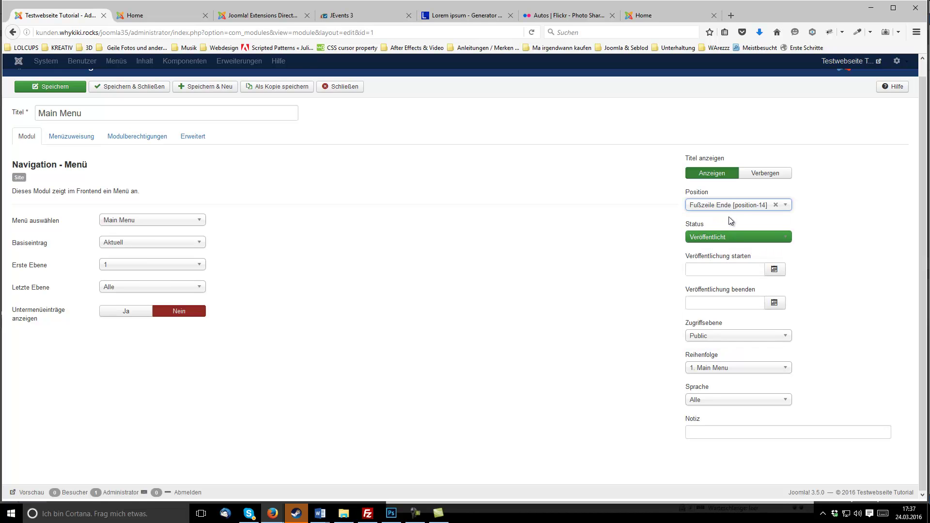
Assign the Main Menu module to Oben [position-1], save it, and refresh the website's module position preview
click(730, 208)
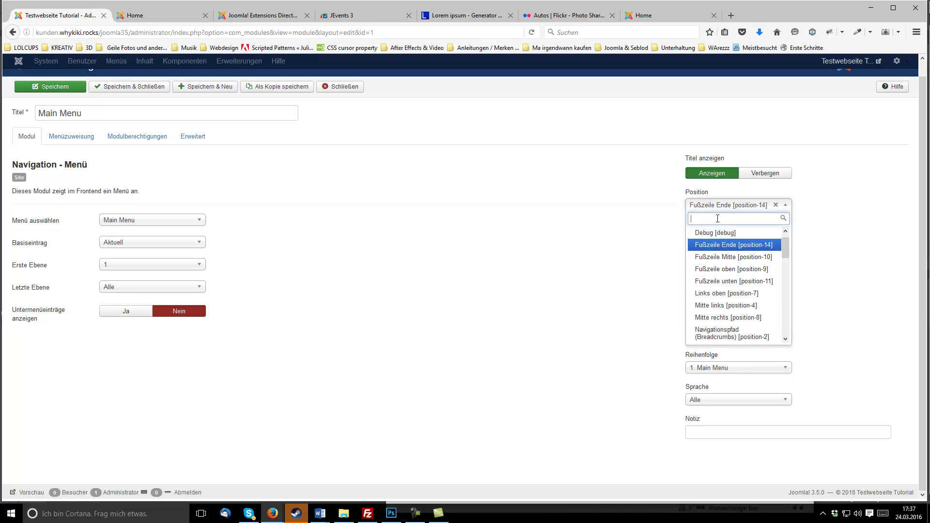
text(position-1)
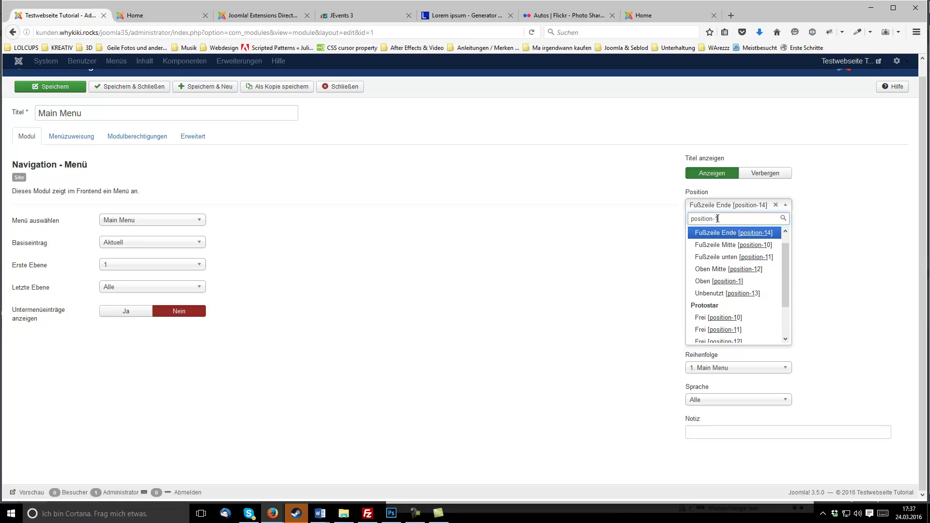
click(717, 282)
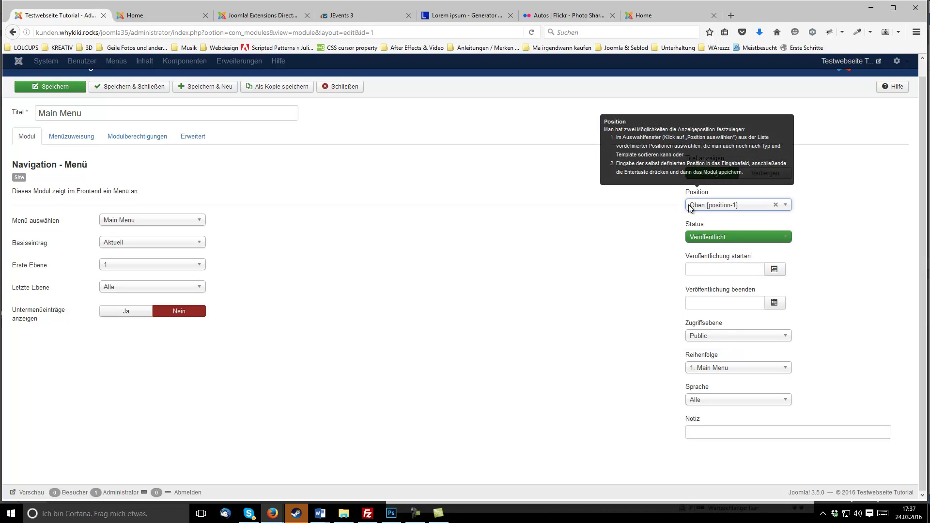
click(62, 89)
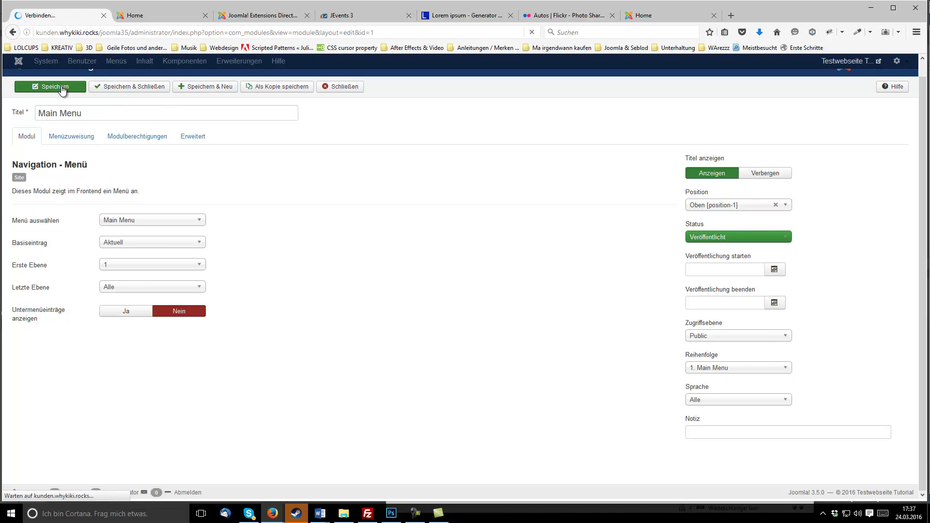
click(147, 13)
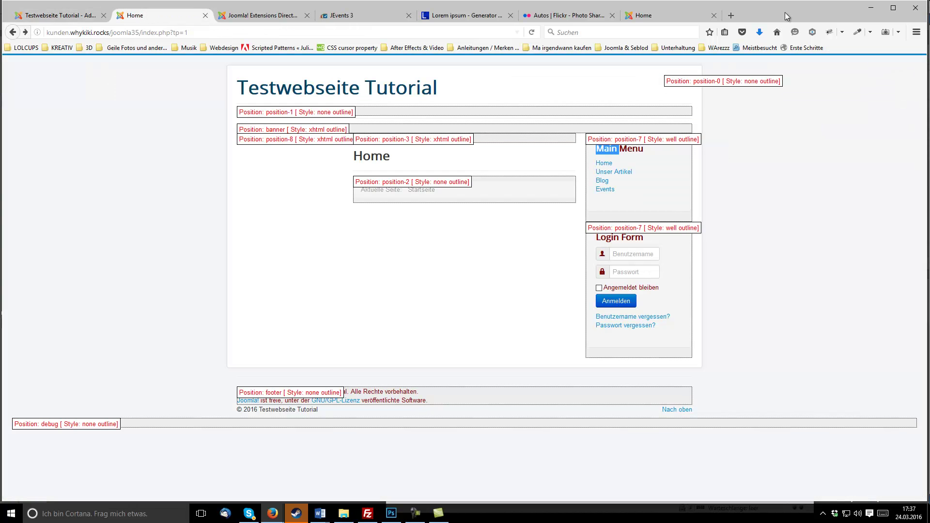
click(533, 33)
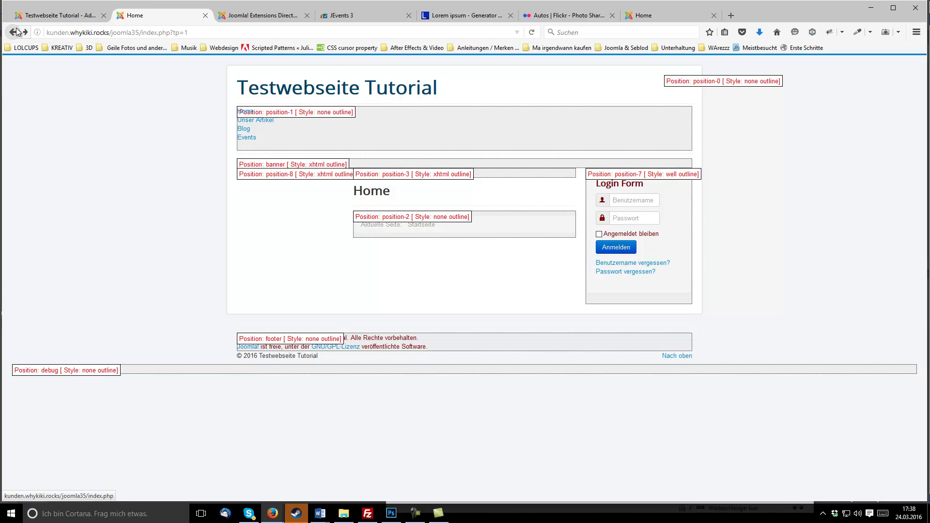
Move the Main Menu module to Rechts [position-7], save and close it, and refresh the website's position preview
click(40, 16)
click(725, 254)
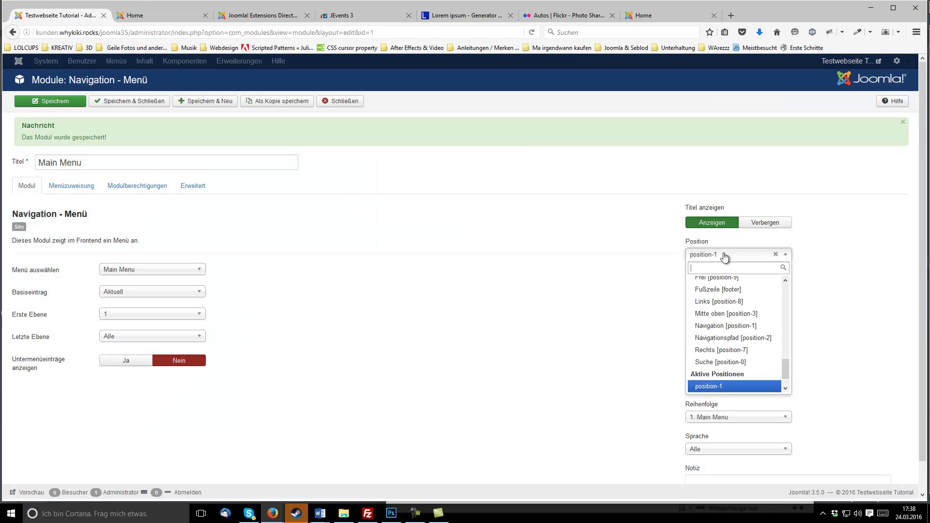
click(732, 356)
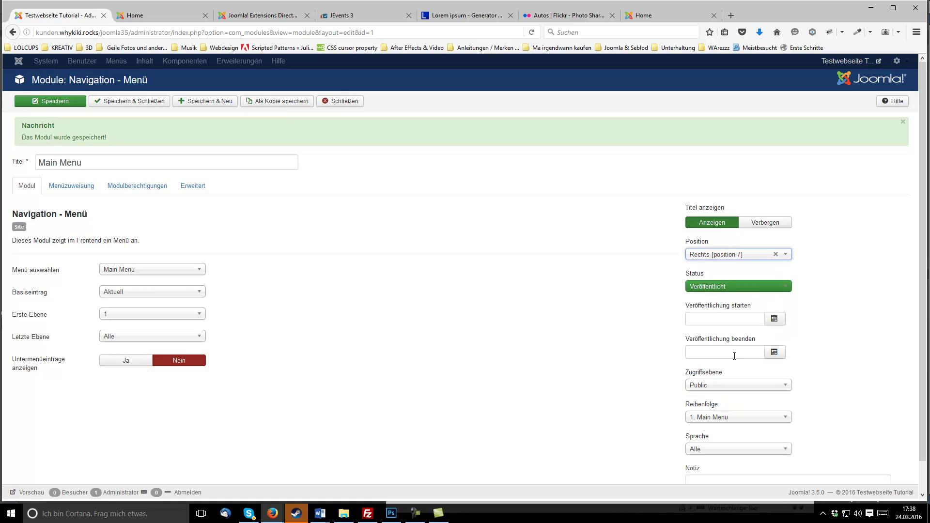
click(134, 102)
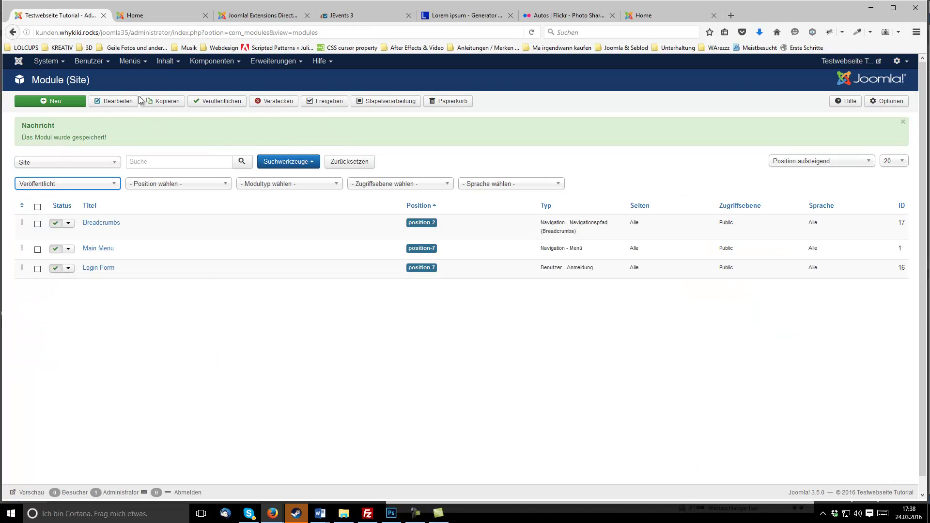
click(133, 17)
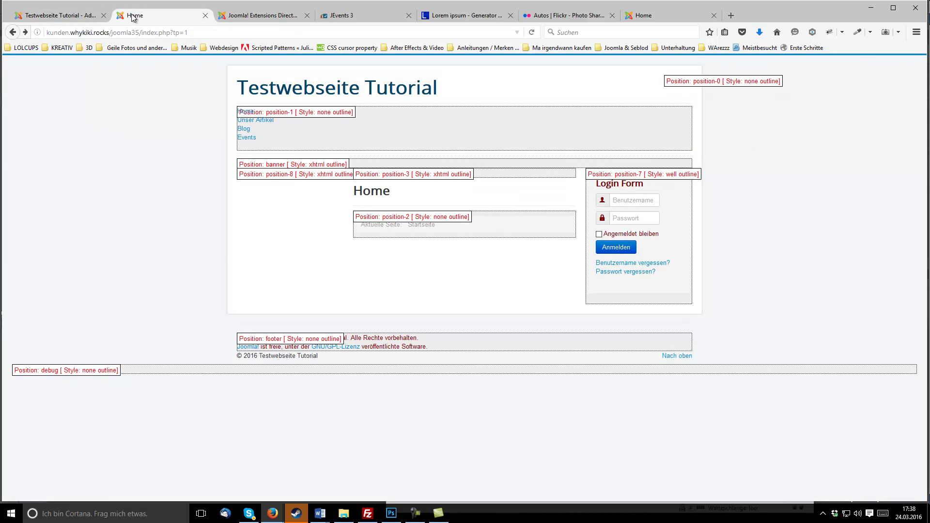
click(533, 33)
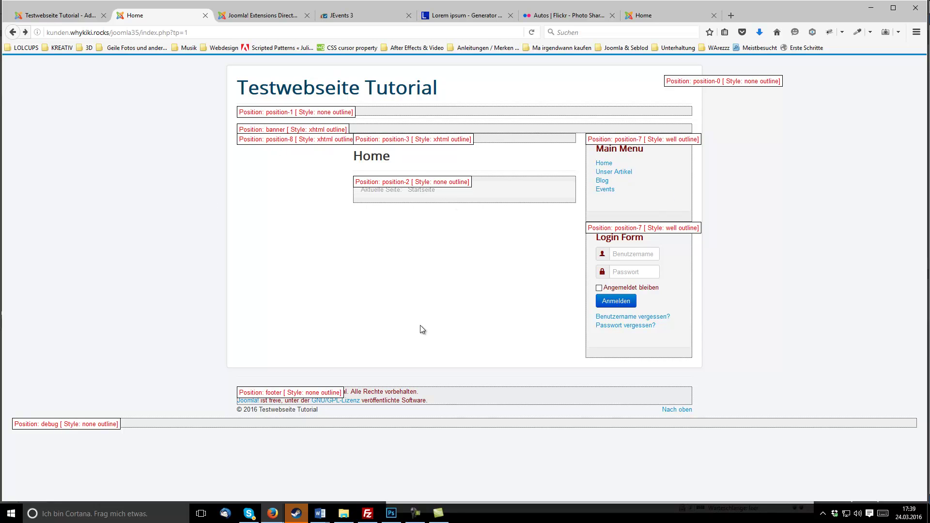
Open the website's Blog page, examine its articles and sidebar modules, and return to the list of site modules
click(602, 181)
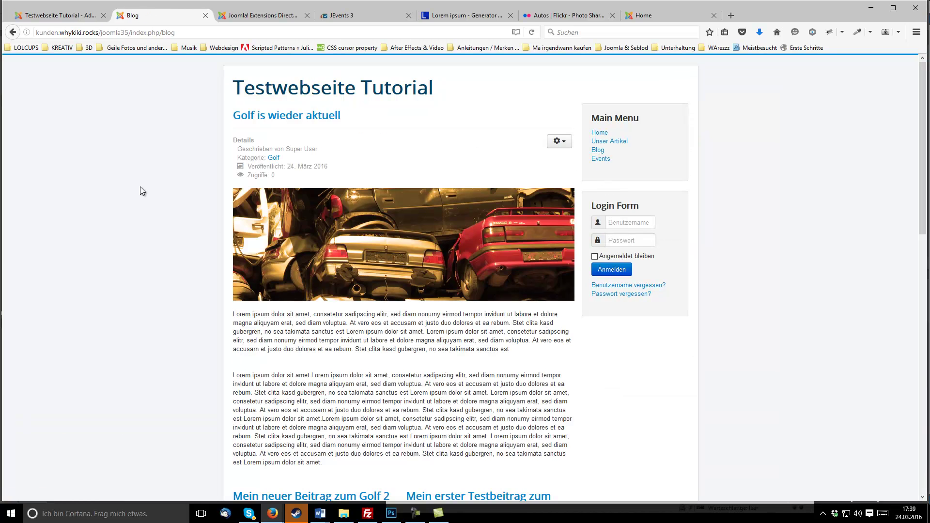
scroll(441, 364, down, 3)
scroll(458, 386, up, 3)
scroll(424, 358, down, 3)
scroll(428, 355, up, 3)
click(60, 19)
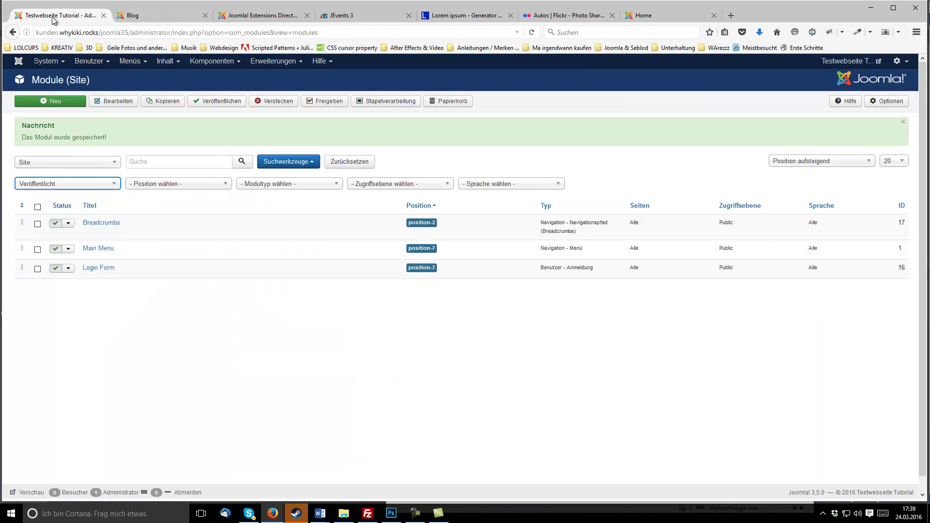